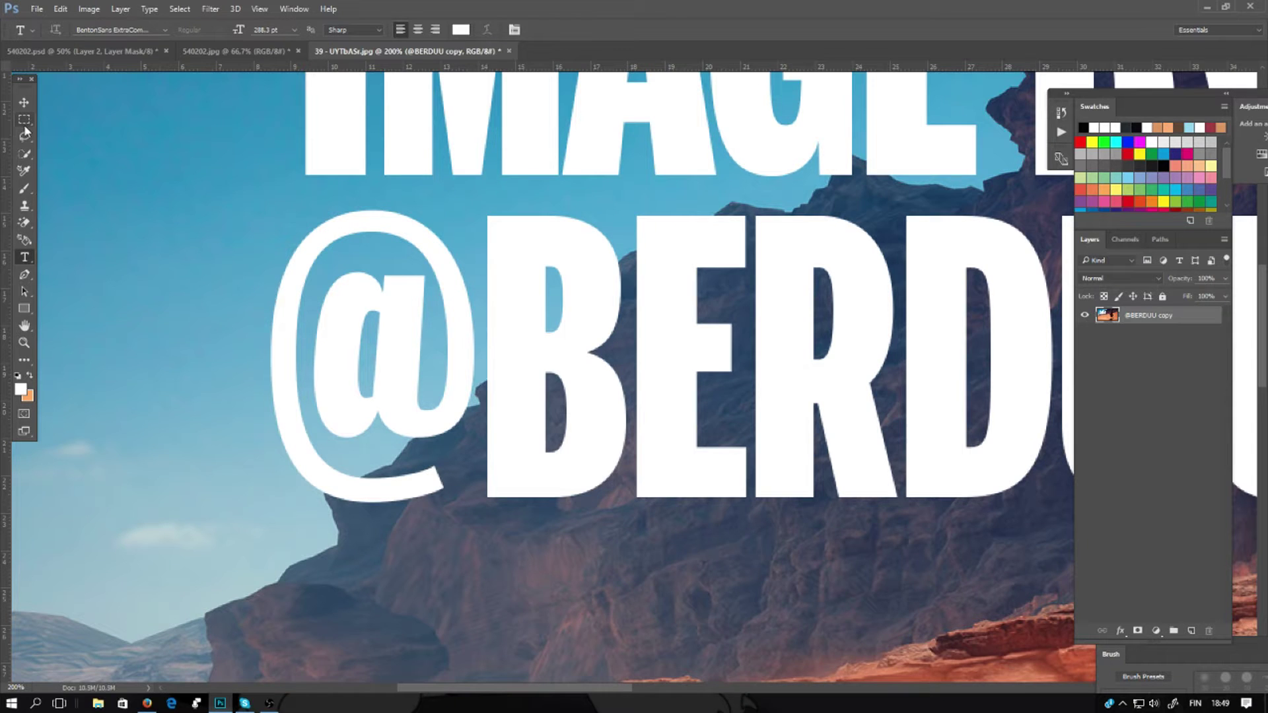
- Set the Magic Wand to add mode and select the letters E, R and D
left_click(24, 153)
left_click(77, 169)
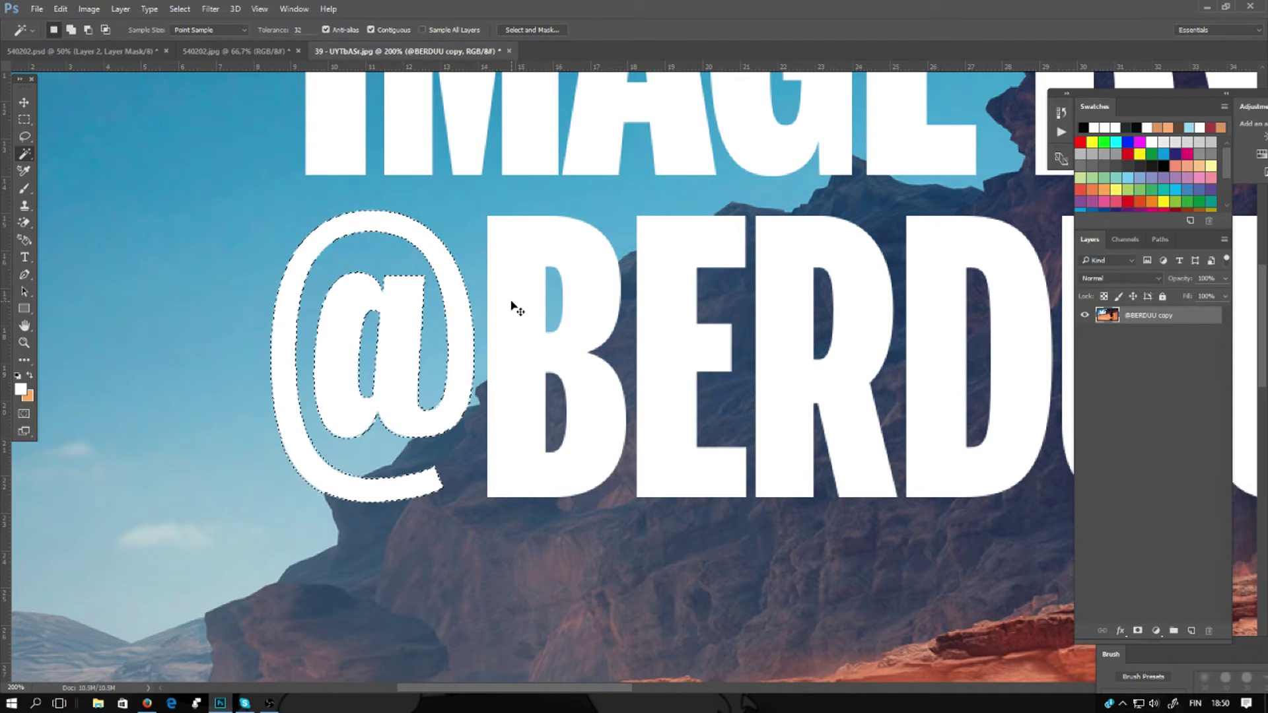
key("shift")
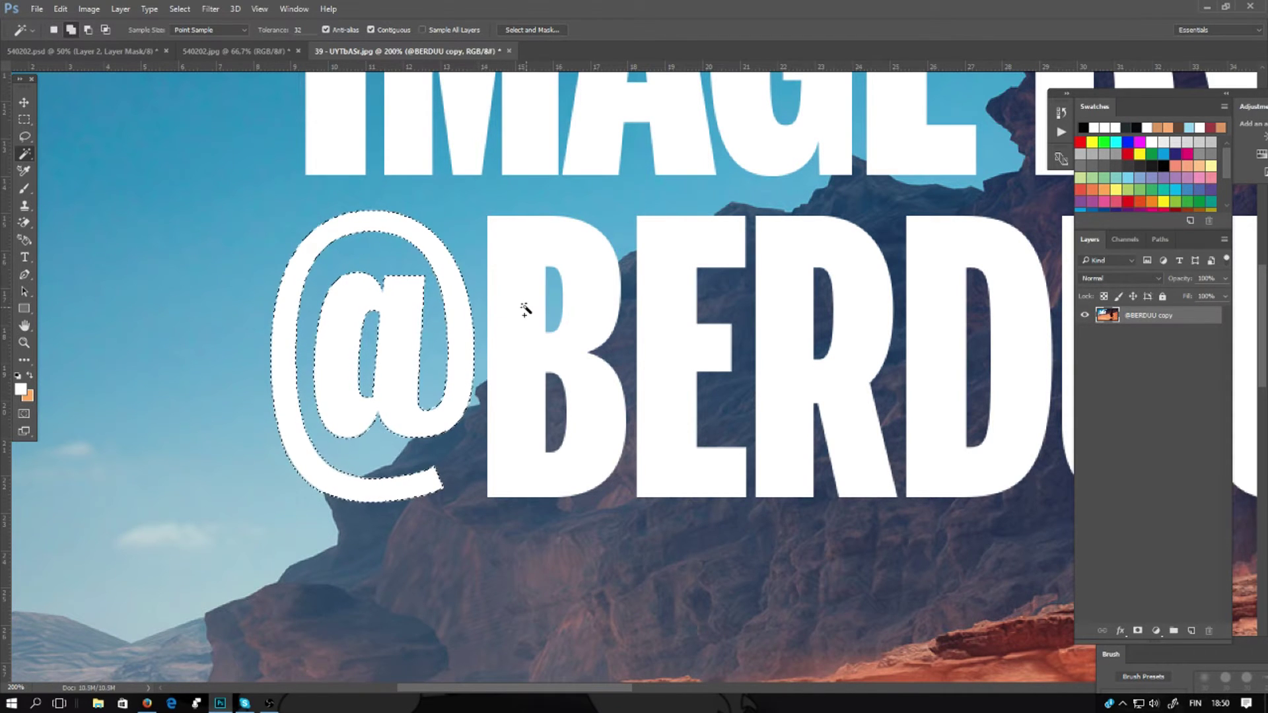
left_click(673, 326, "shift")
left_click(834, 339, "shift")
left_click(944, 322, "shift")
- Add the I, M, A, G and E letters of IMAGE to the selection
left_click(354, 136, "shift")
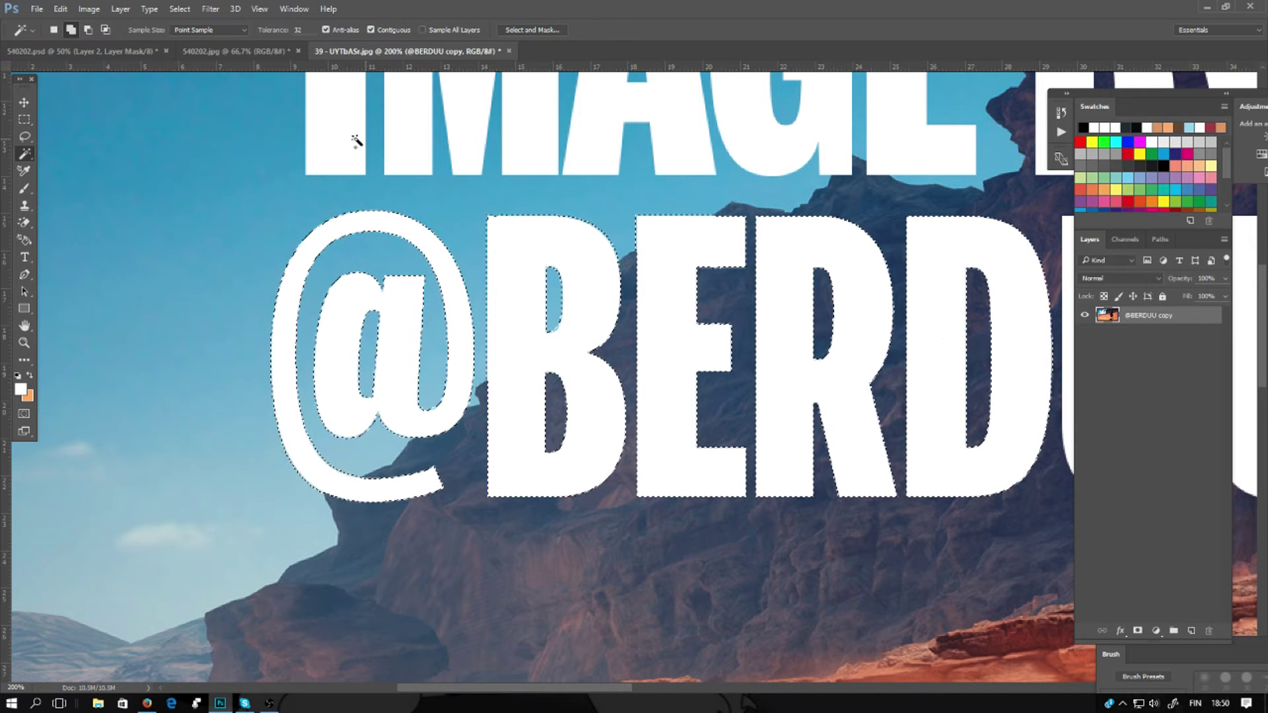
left_click(425, 136, "shift")
left_click(582, 145, "shift")
left_click(753, 136, "shift")
left_click(900, 135, "shift")
left_click_drag(579, 691, 651, 687)
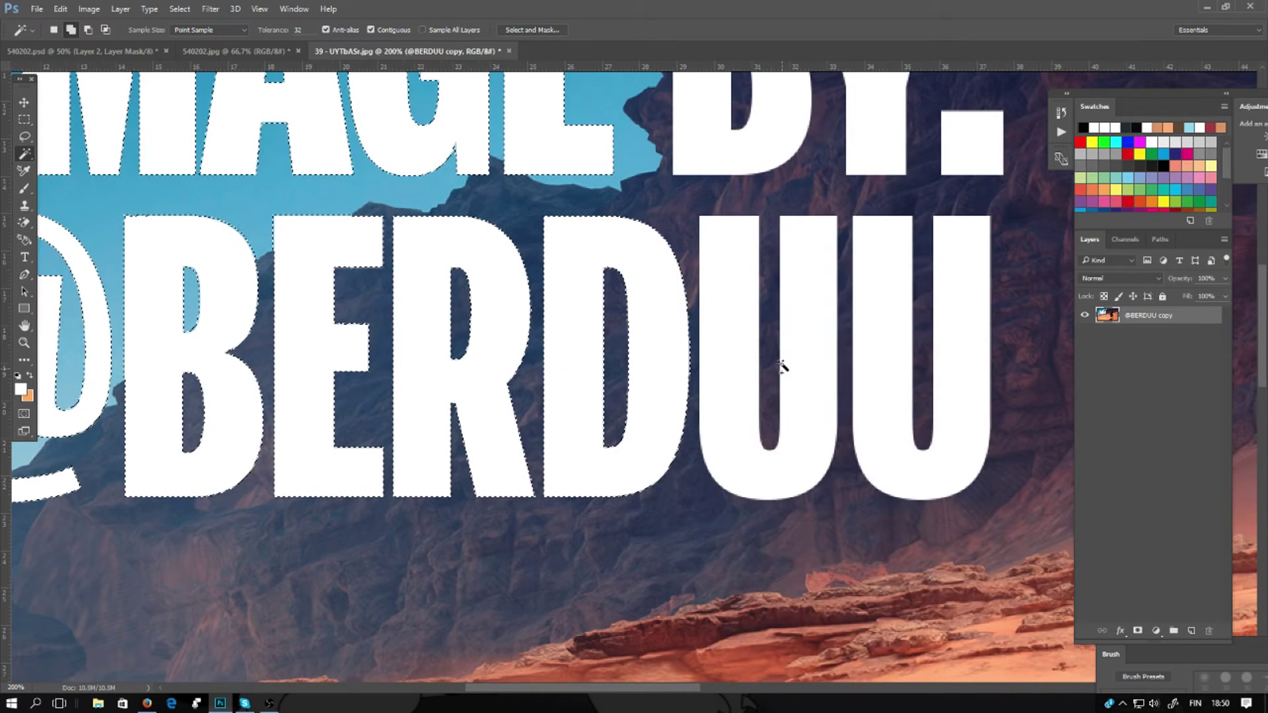
scroll(892, 337, "up", 5)
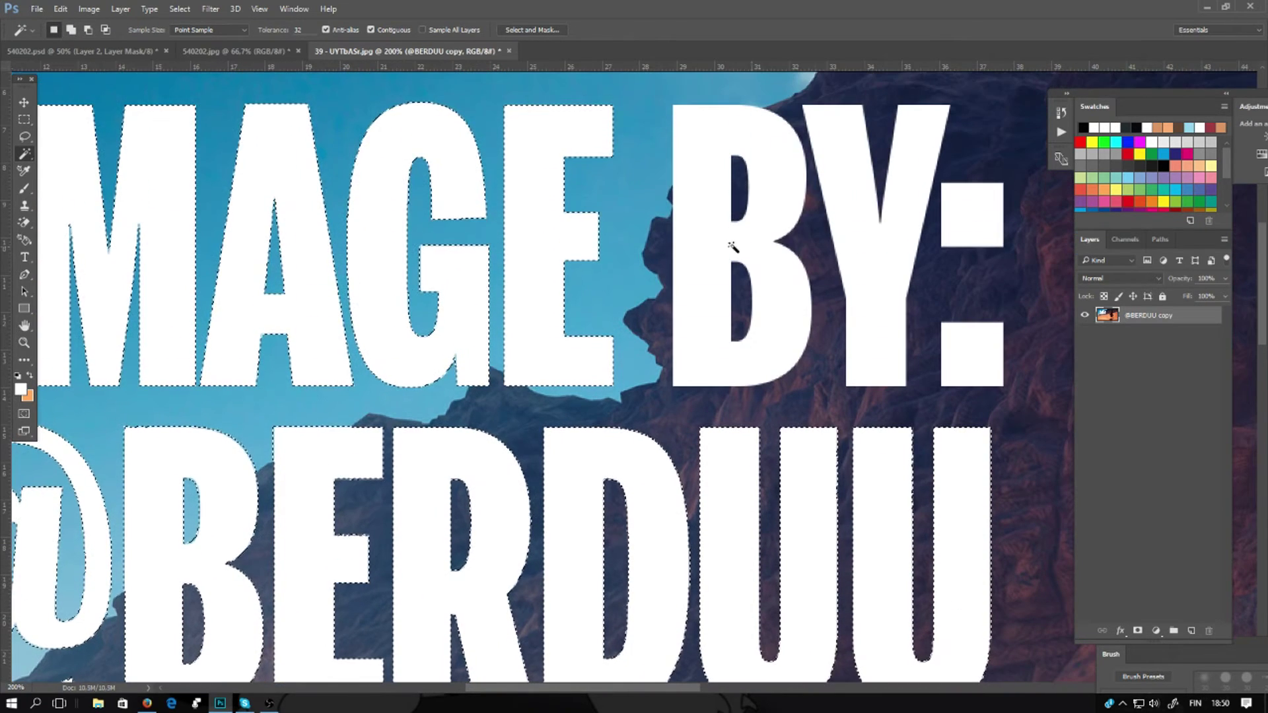
- Add the B and Y of BY and both colon squares, then view at 100%
left_click(732, 247, "shift")
left_click(852, 209, "shift")
left_click(985, 227, "shift")
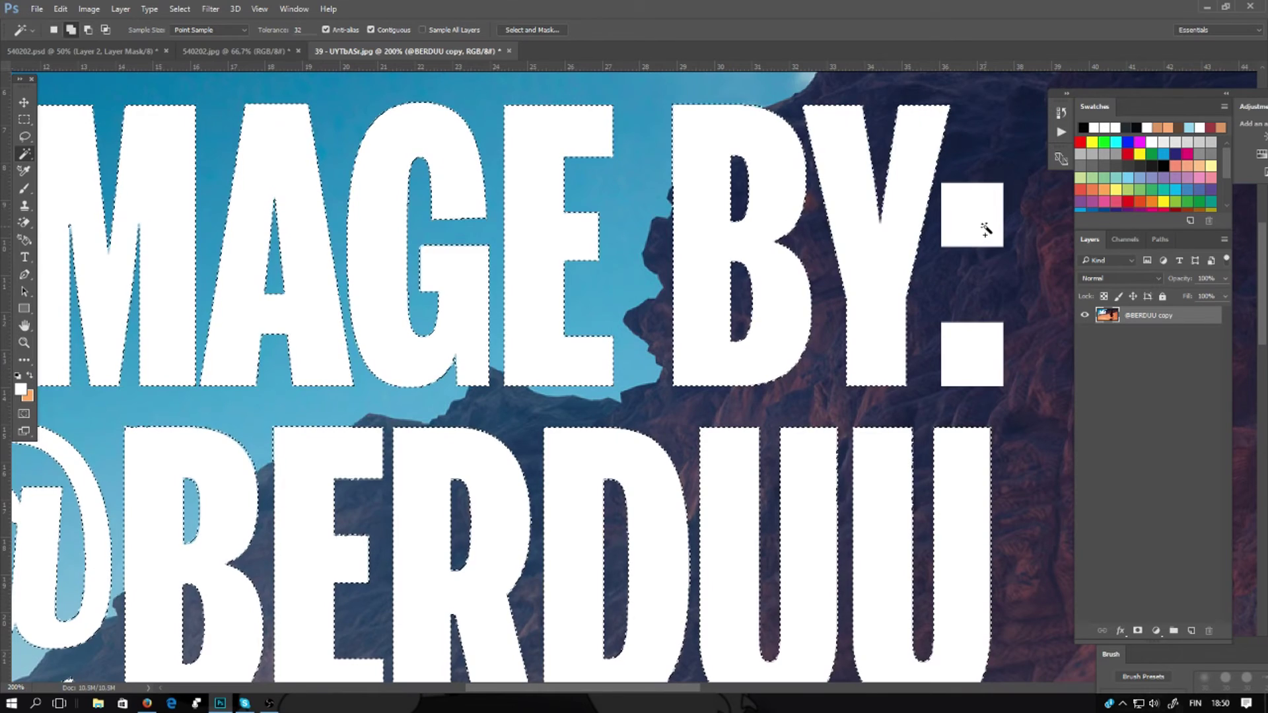
left_click(981, 360, "shift")
key("ctrl+minus")
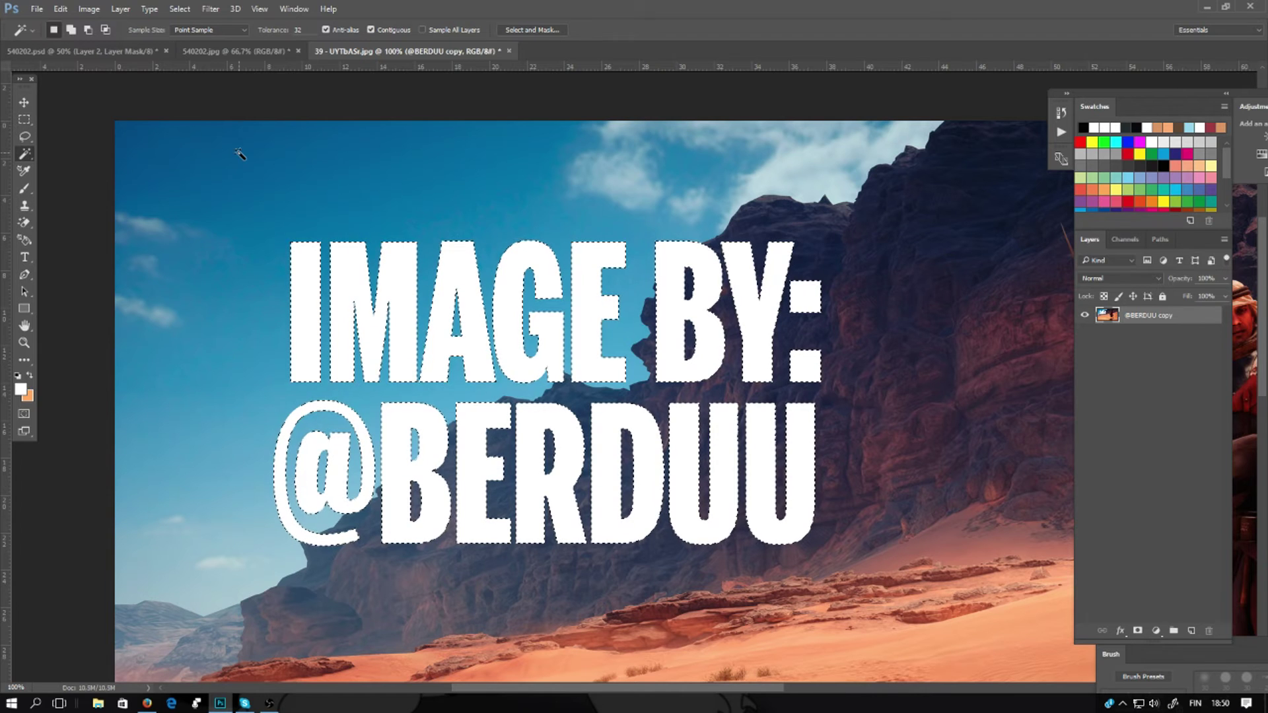
- Expand the watermark selection by 5 pixels with Select > Modify > Expand
left_click(179, 8)
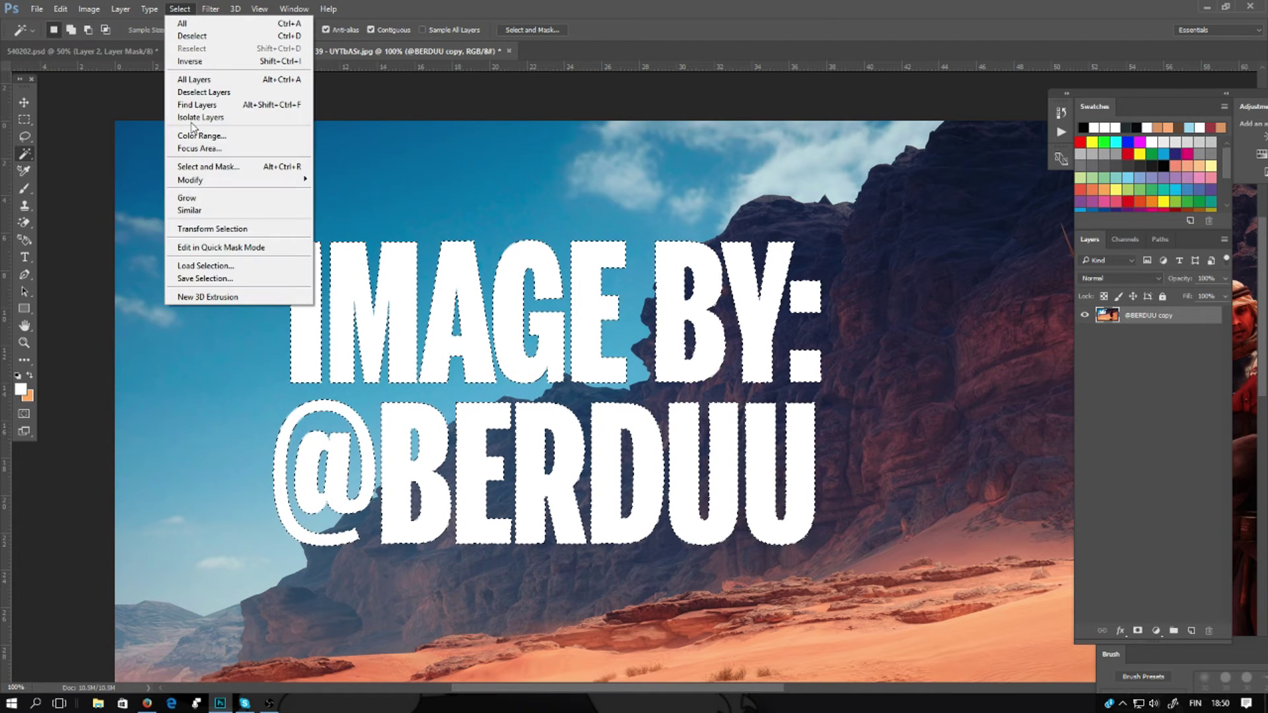
mouse_move(192, 180)
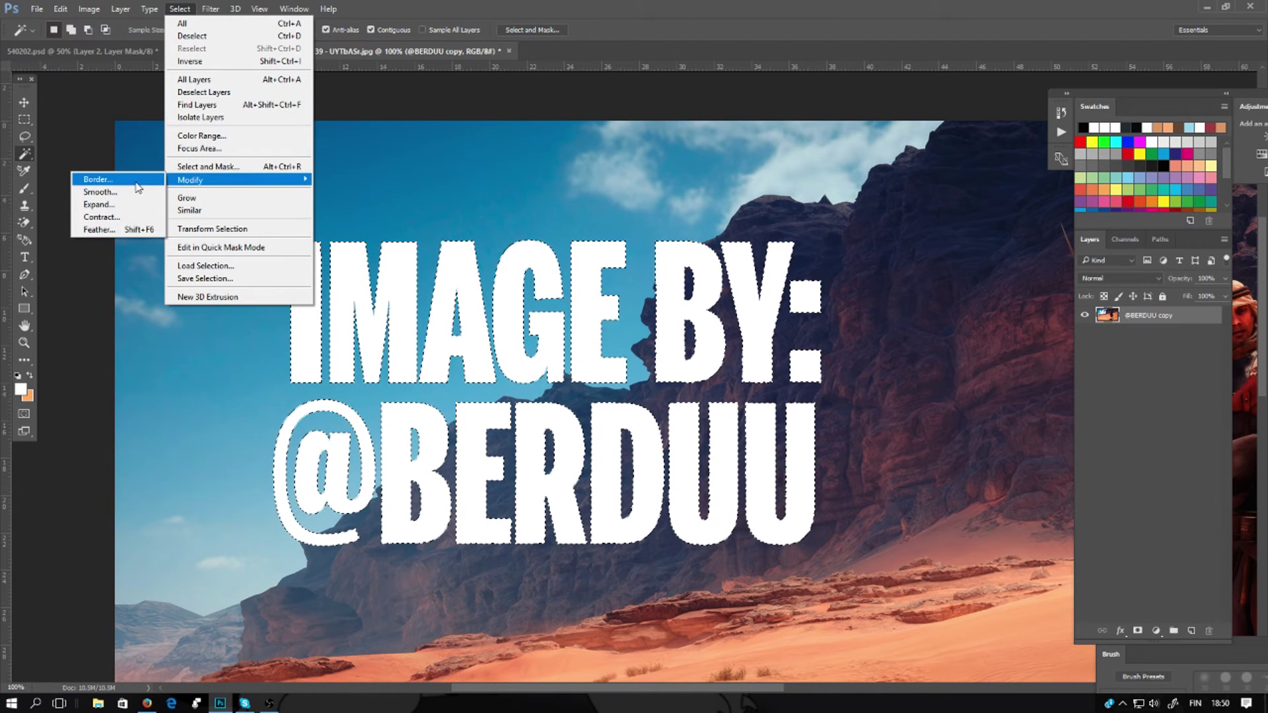
left_click(97, 205)
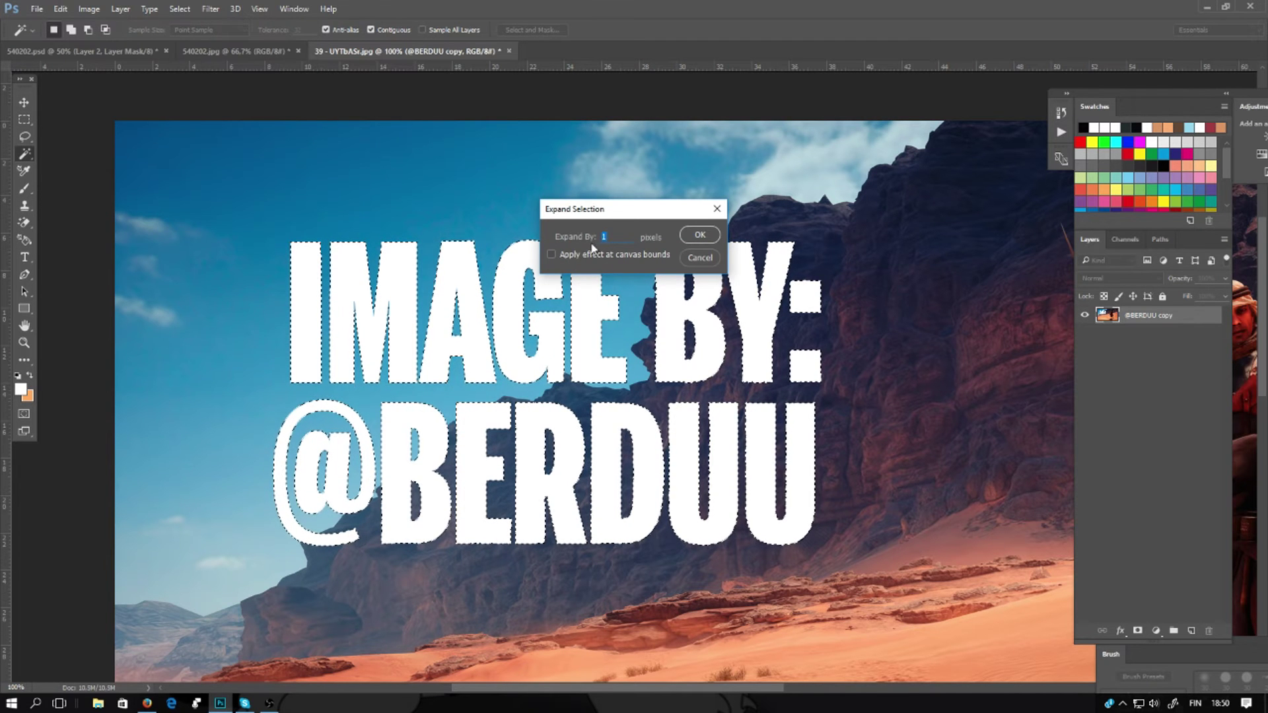
left_click(611, 236)
type("5")
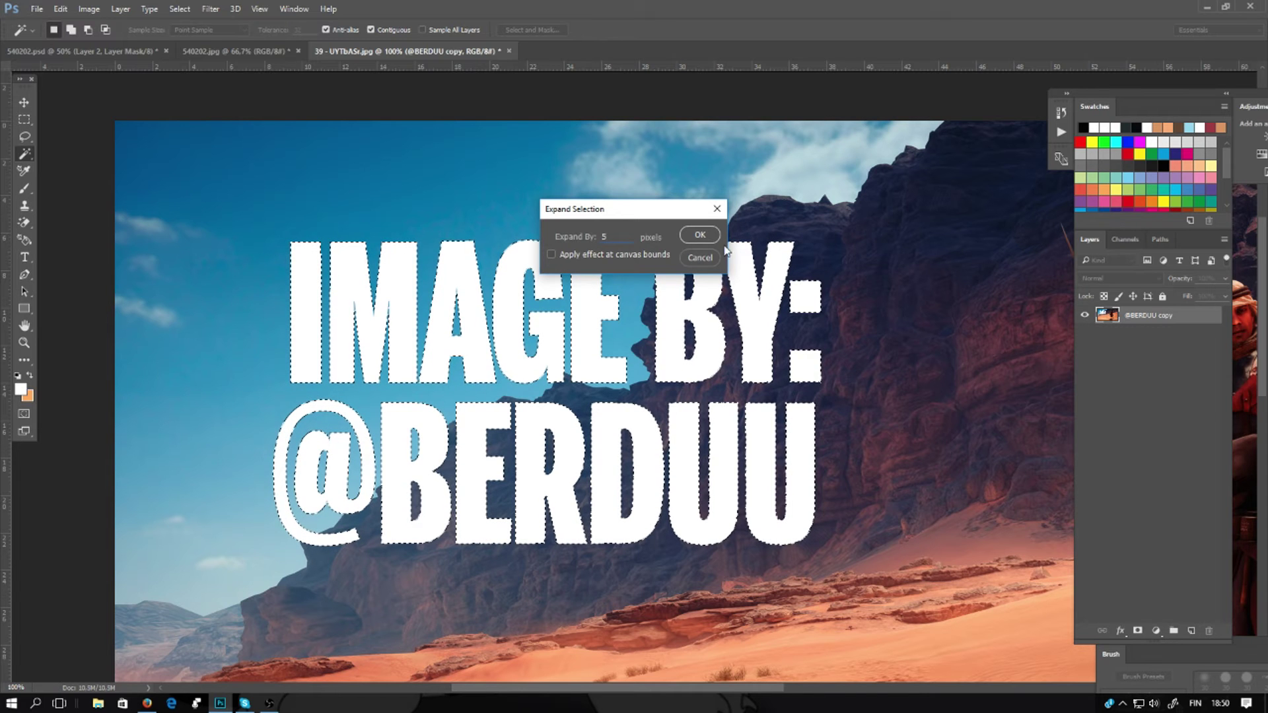
left_click(700, 235)
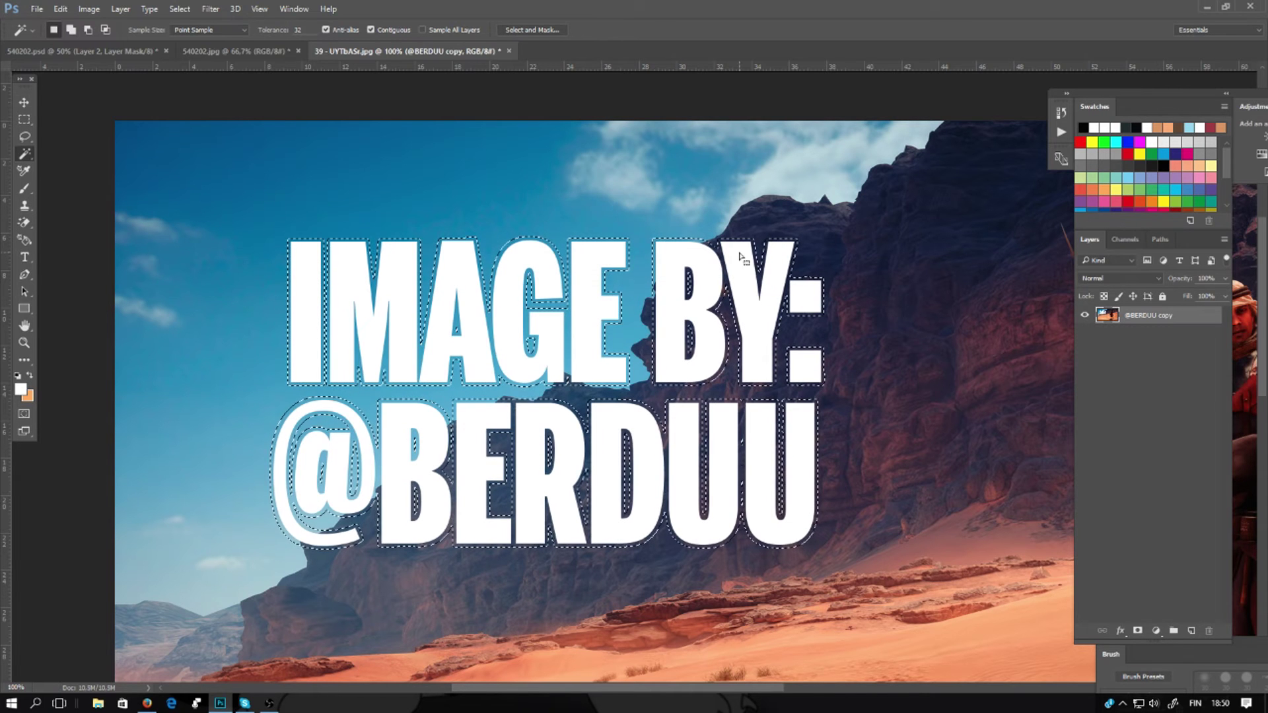
- Fill the watermark selection with Content-Aware contents from the Lasso right-click menu
left_click(25, 136)
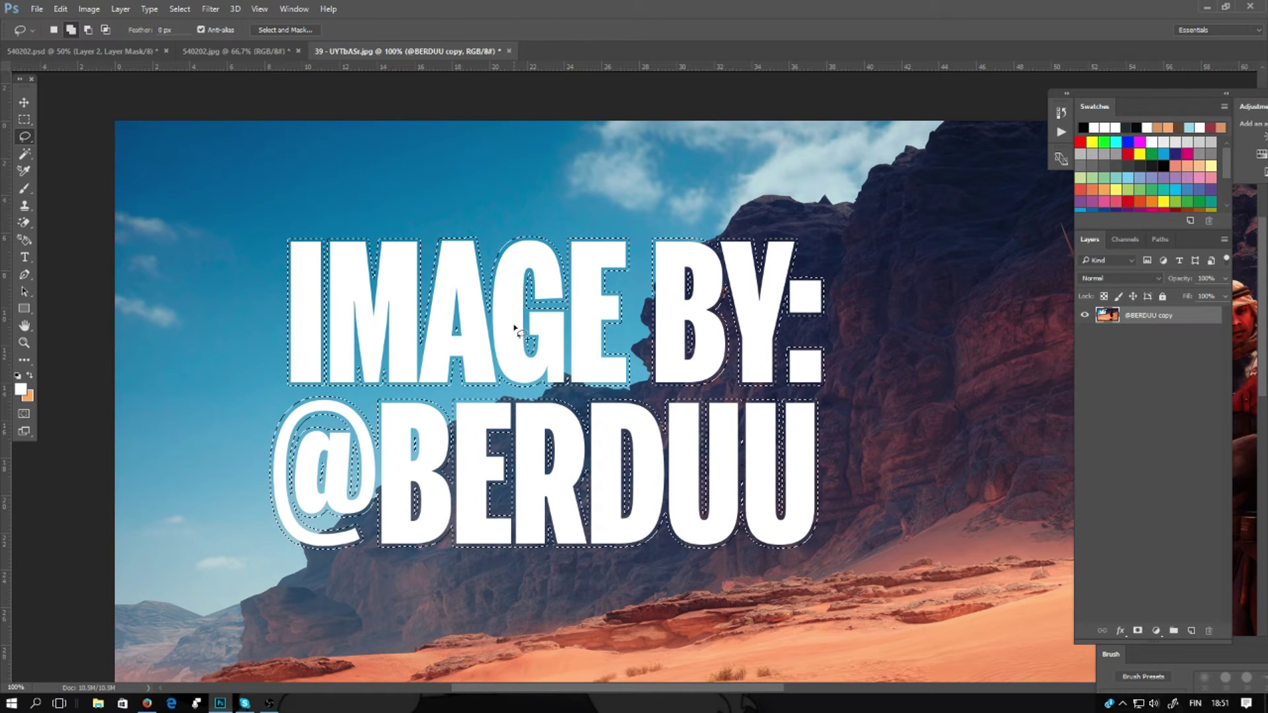
right_click(510, 320)
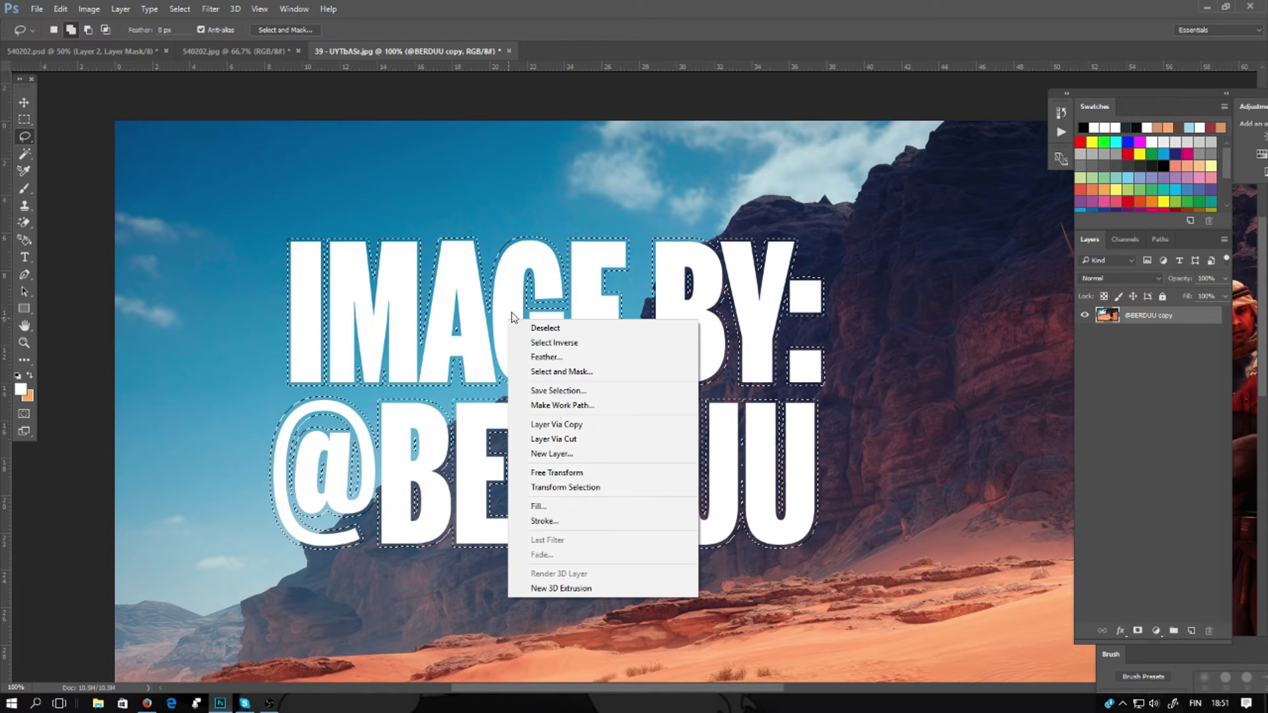
left_click(540, 507)
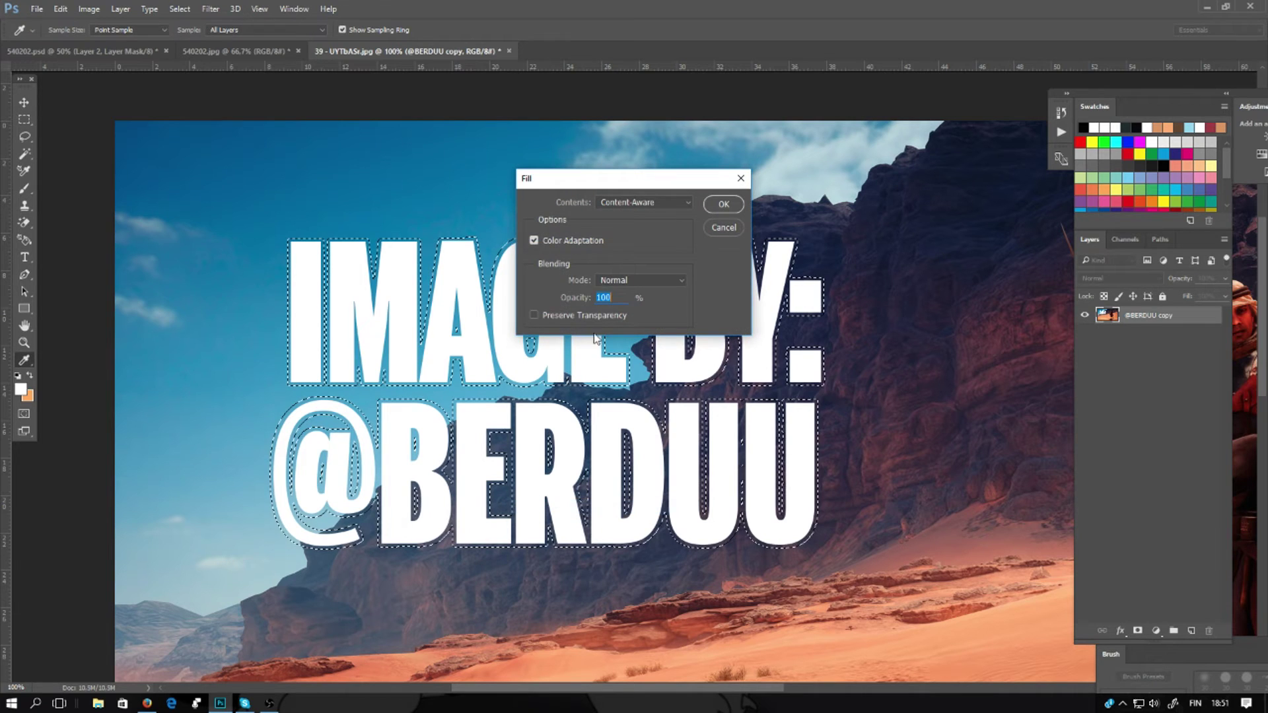
left_click(619, 203)
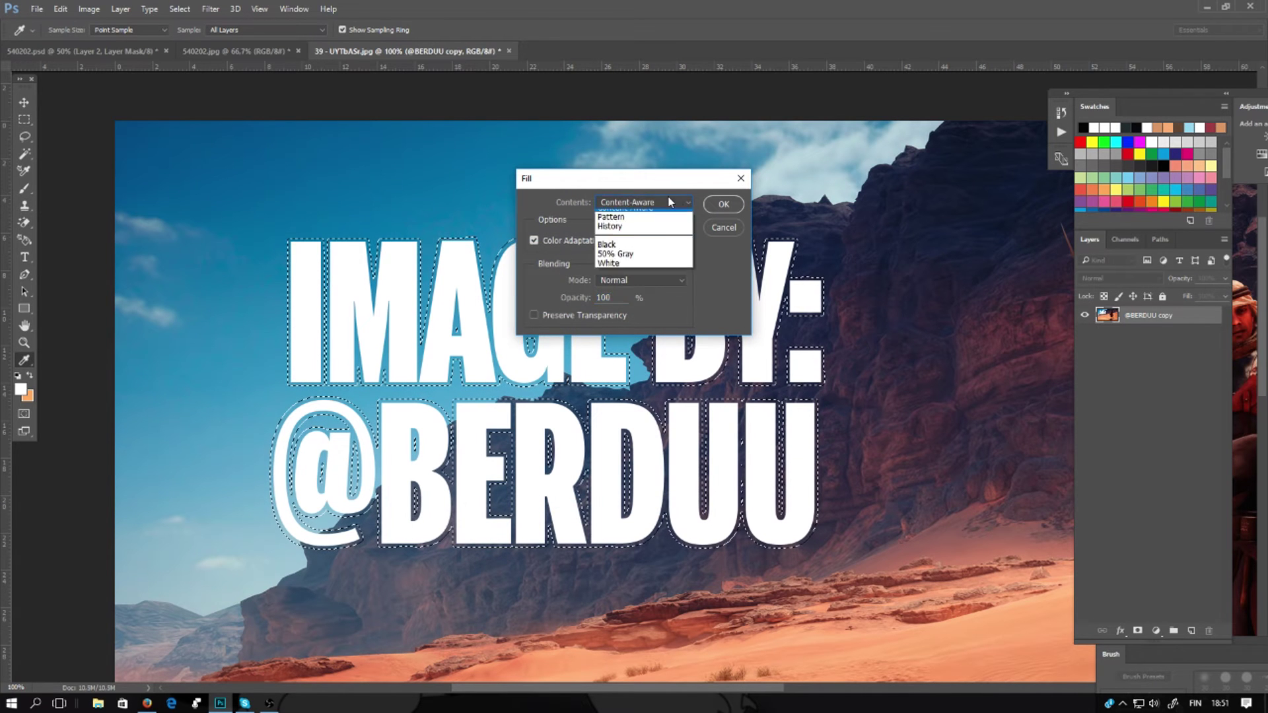
left_click(665, 201)
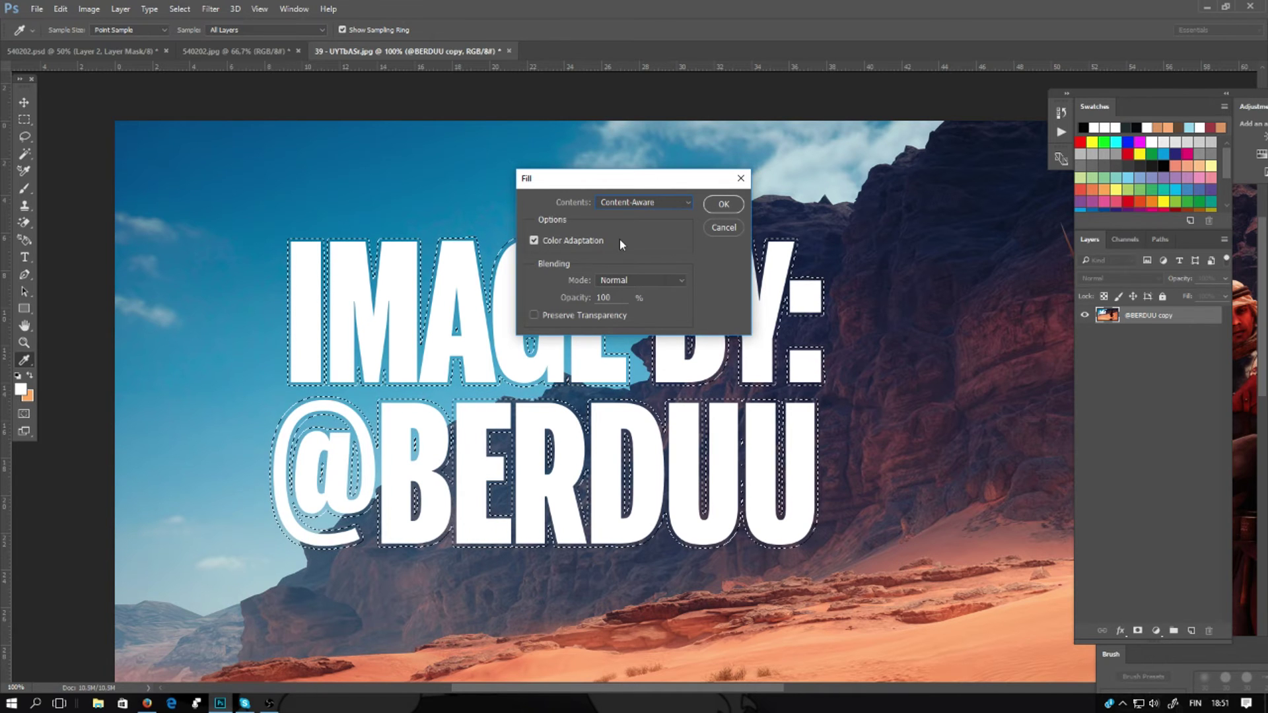
left_click(723, 206)
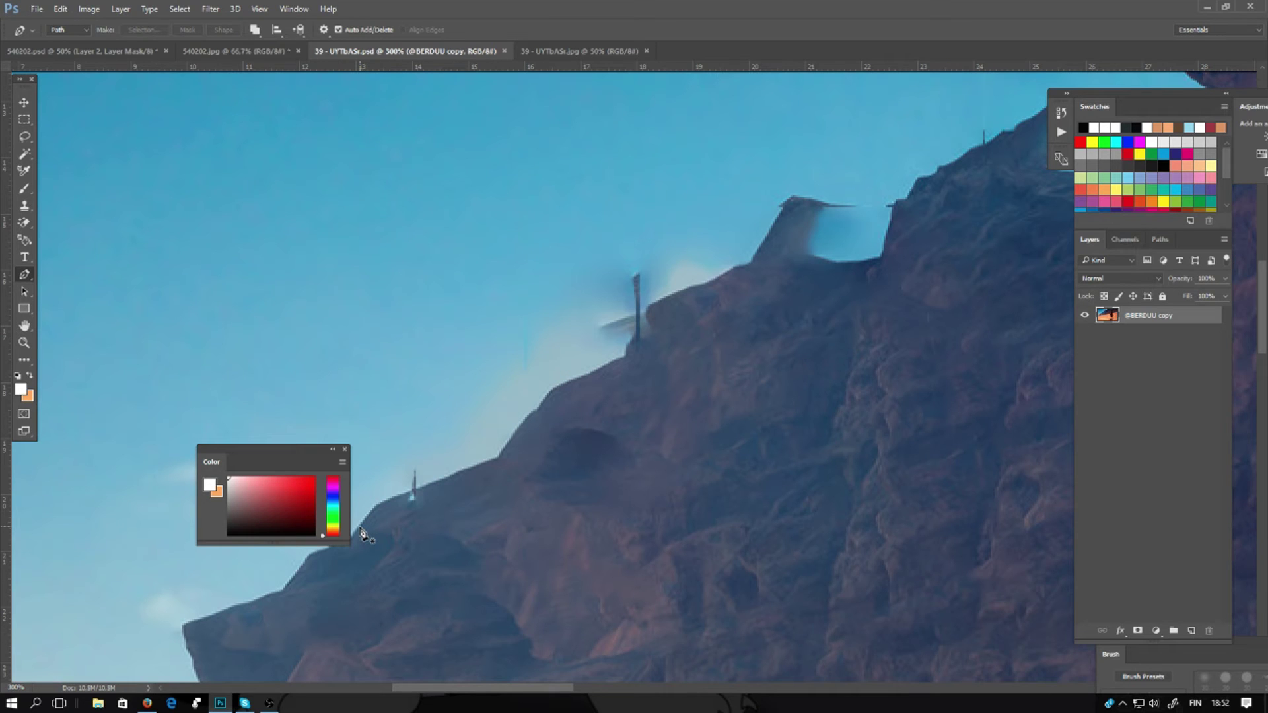
- Start a Pen path along the cliff ridge, adding a point at the ridge peak
left_click(360, 527)
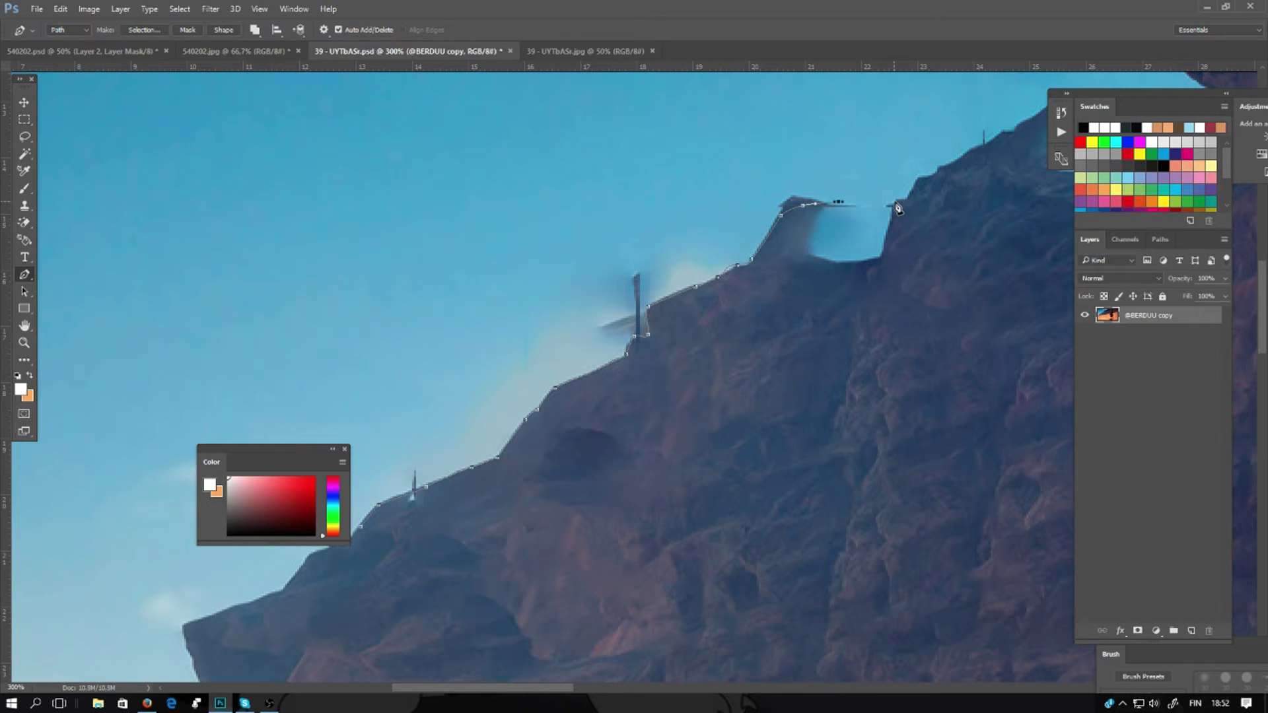
left_click_drag(937, 180, 529, 171)
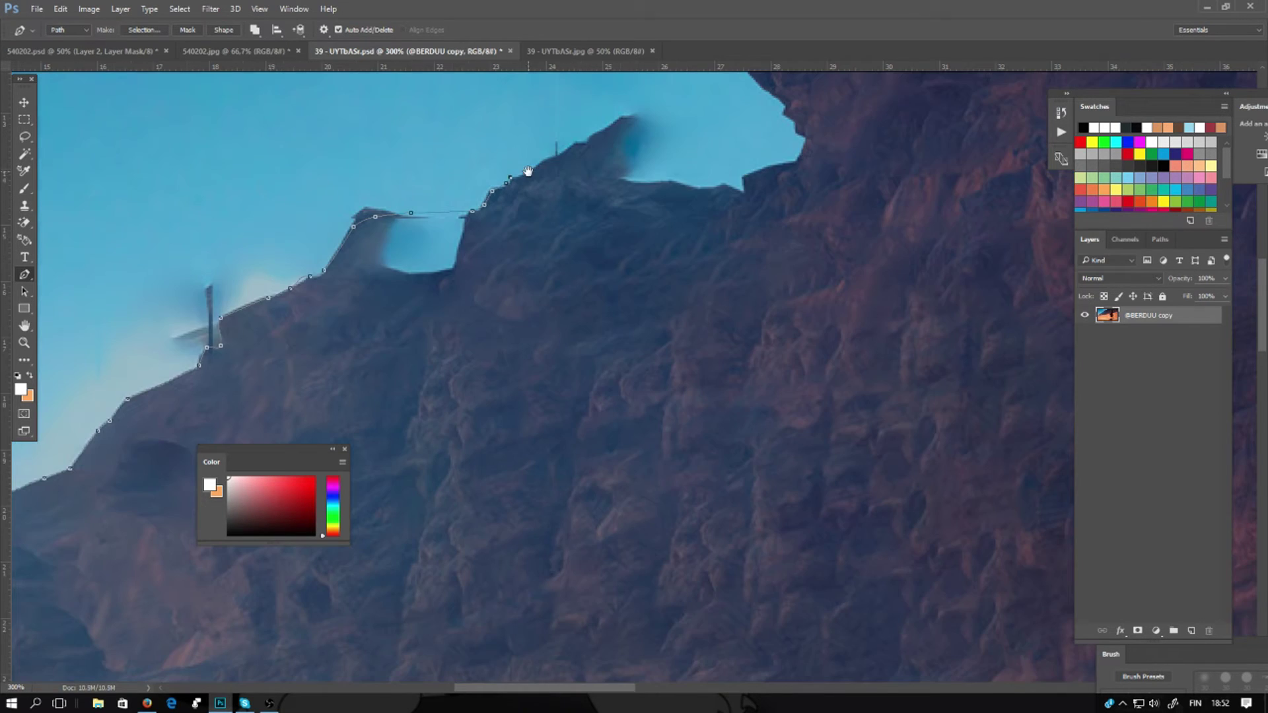
left_click(627, 117)
left_click_drag(643, 123, 508, 363)
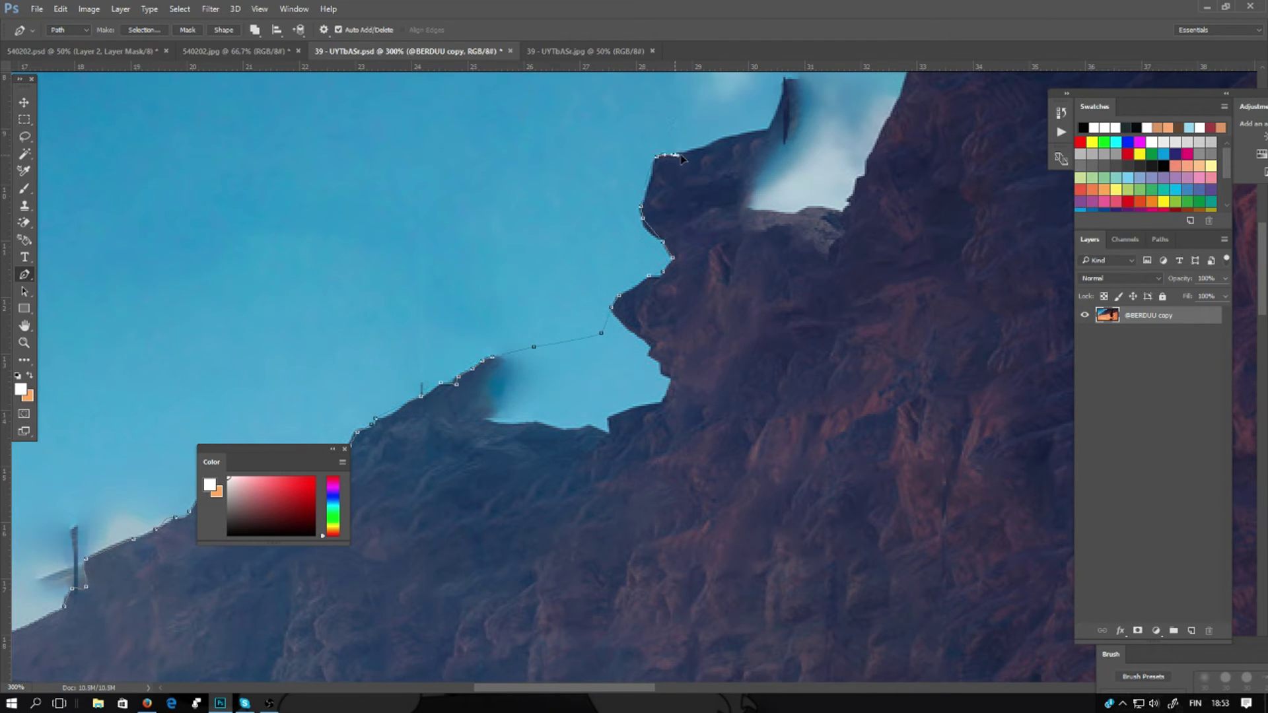
key("ctrl+minus")
key("ctrl+minus")
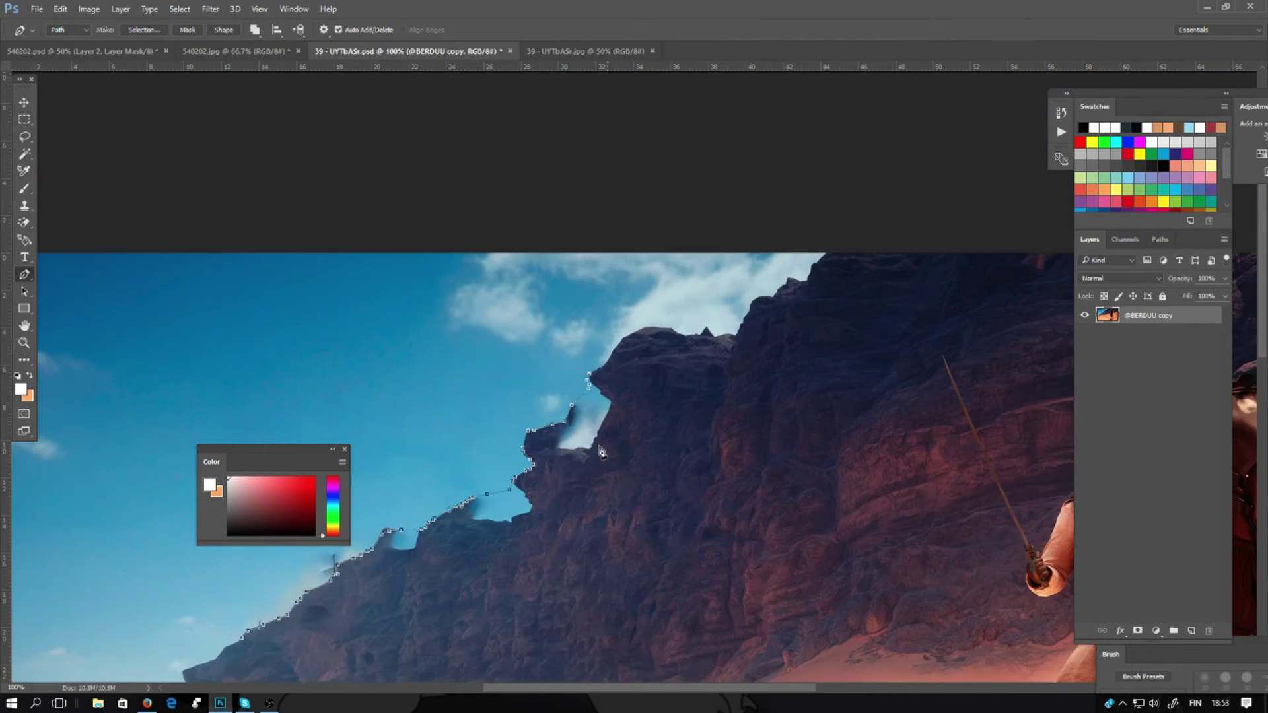
- Extend the path down the cliff face and convert it into a selection
left_click(639, 409)
left_click(632, 472)
left_click(529, 550)
left_click(401, 609)
left_click(386, 617)
left_click(249, 682)
left_click_drag(249, 681, 385, 575)
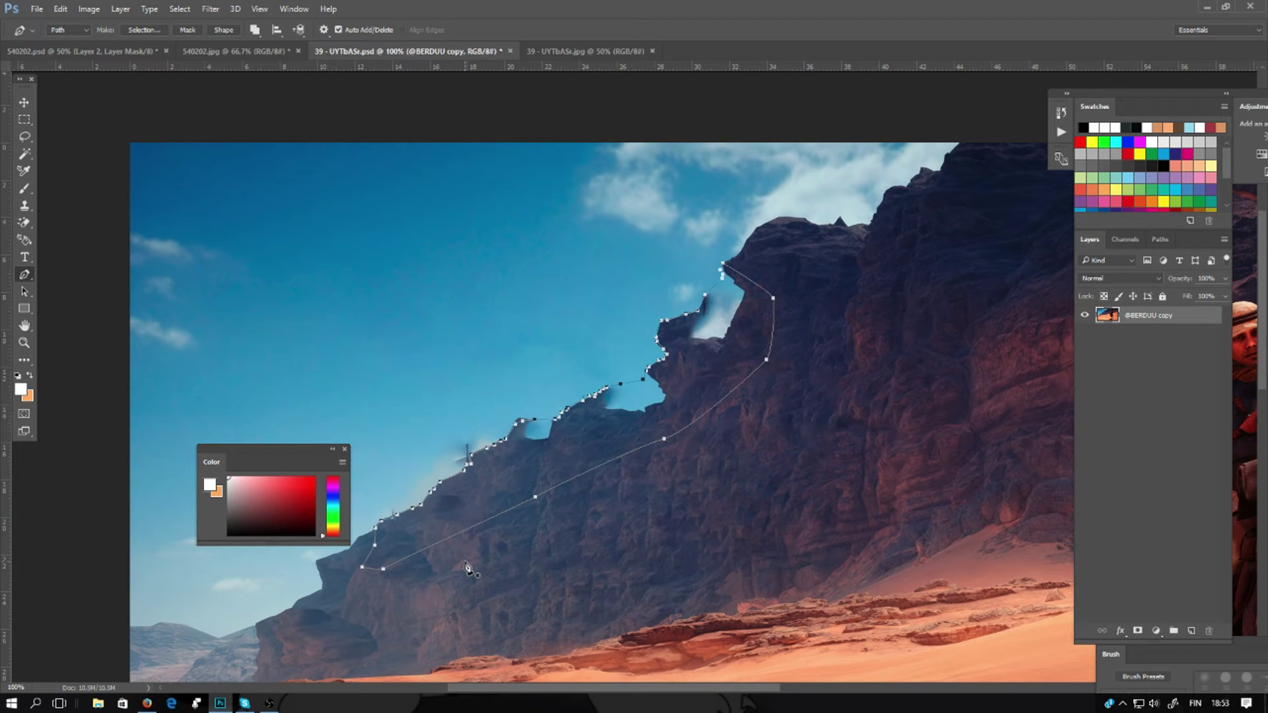
key("ctrl+Return")
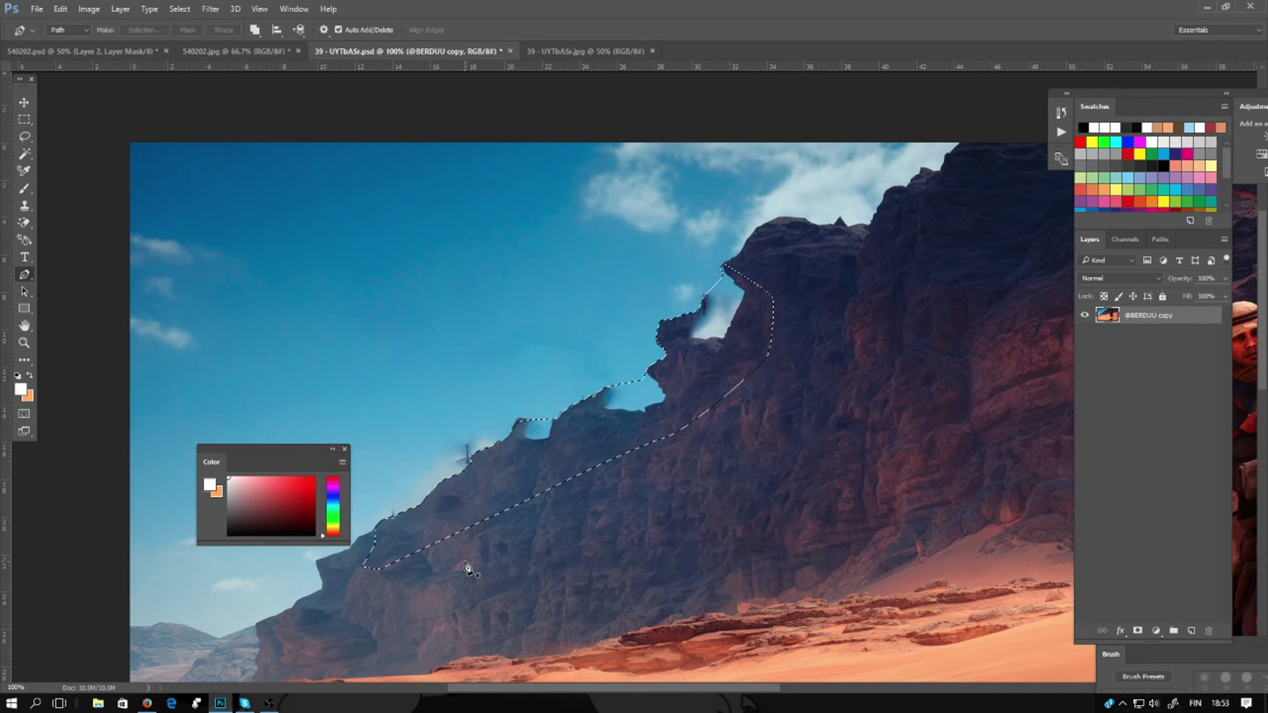
- Copy the selected ridge onto a new Layer 1 and load its pixels as a selection
key("ctrl+plus")
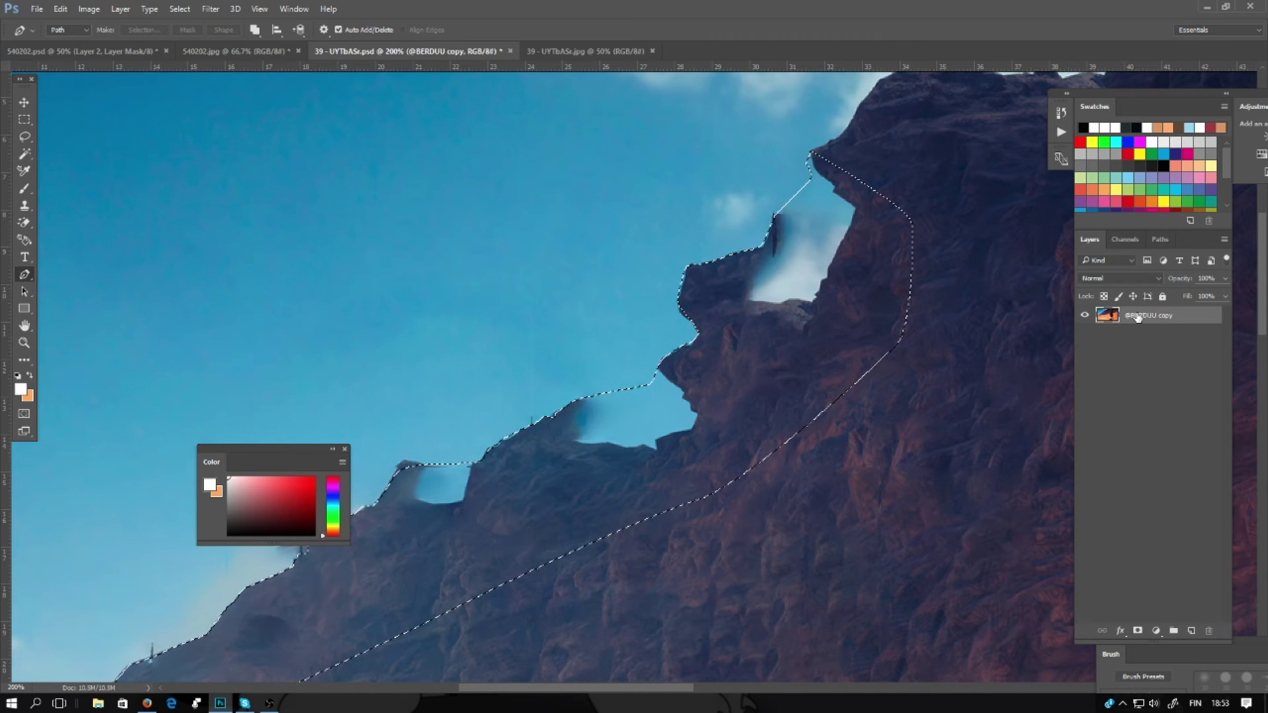
key("ctrl+j")
left_click(1099, 321, "ctrl")
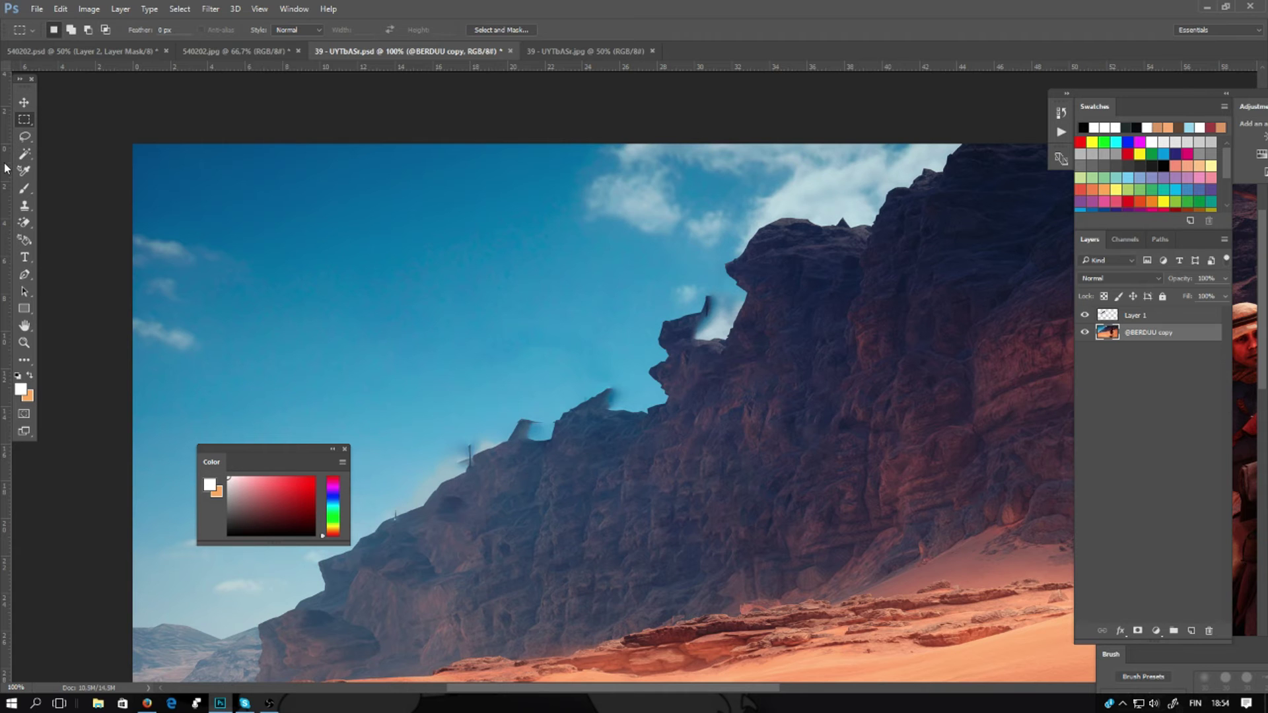
- Place vertical guides at about 32.91 cm and 18.06 cm, then reload Layer 1's selection
left_click_drag(5, 169, 748, 271)
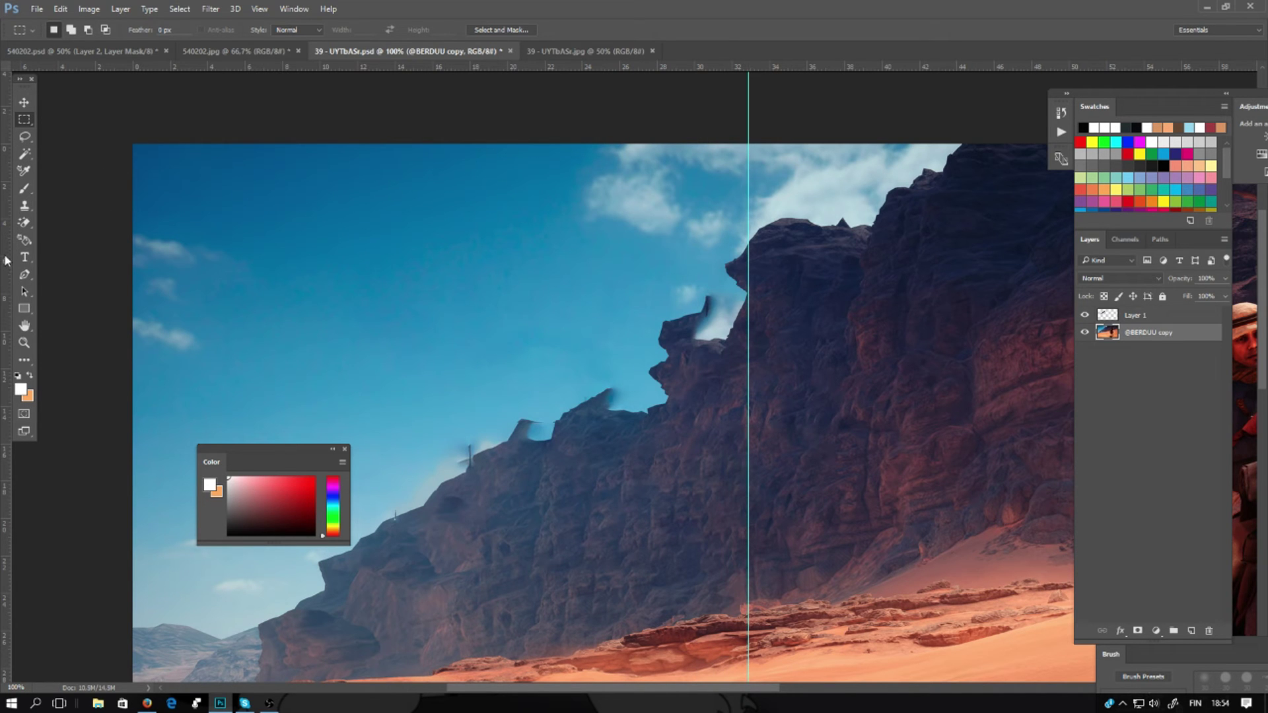
left_click_drag(5, 261, 470, 305)
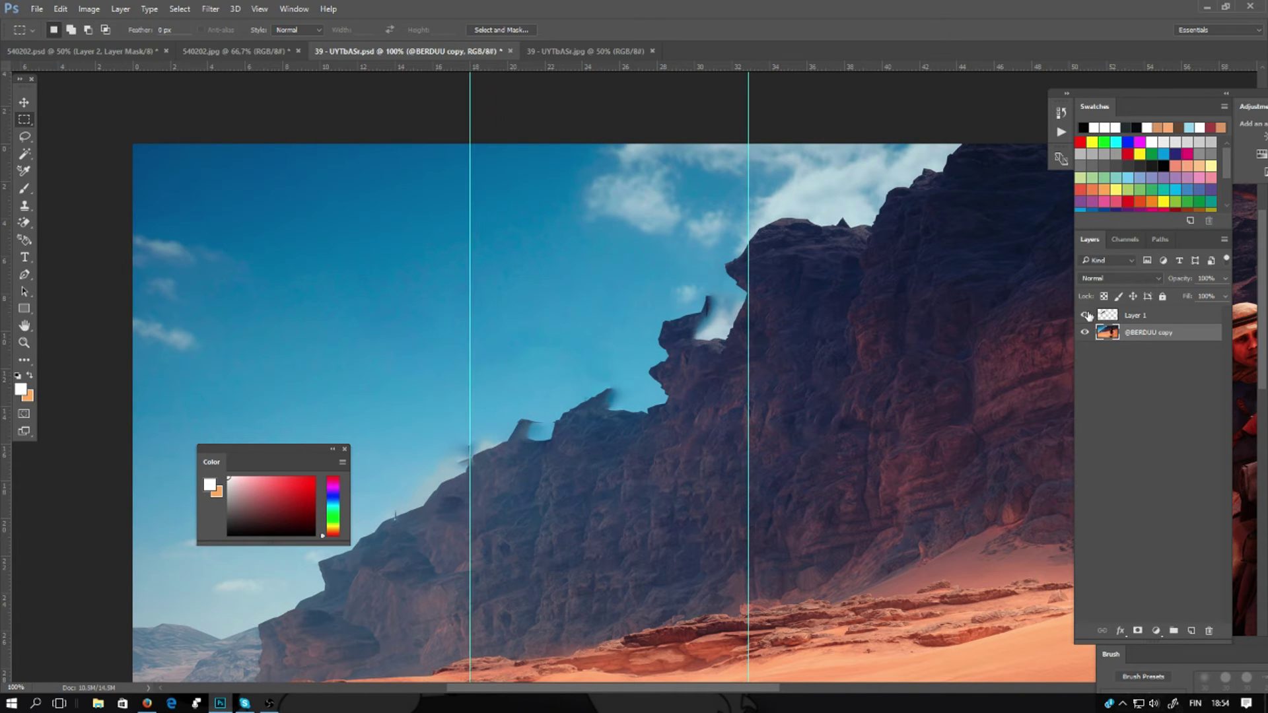
left_click(1114, 317)
- Load Layer 1's outline and transform the selection down onto solid rock below the ridge
left_click(1114, 317, "ctrl")
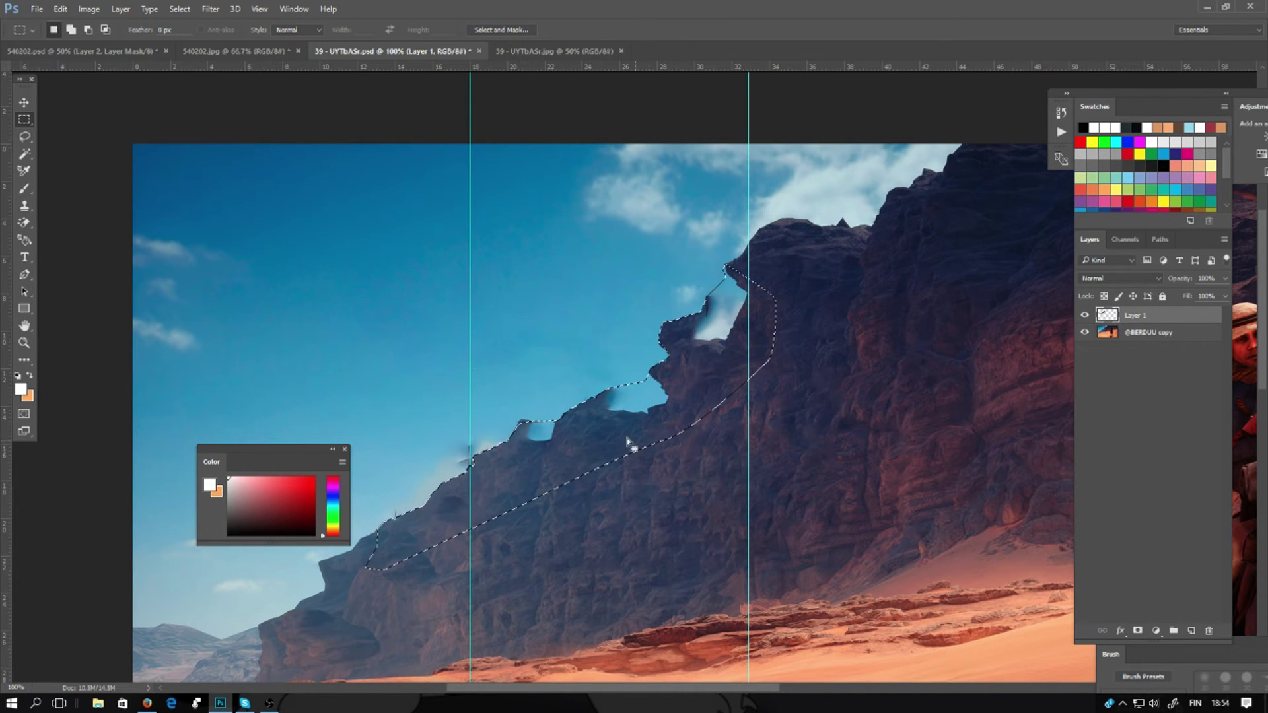
right_click(620, 417)
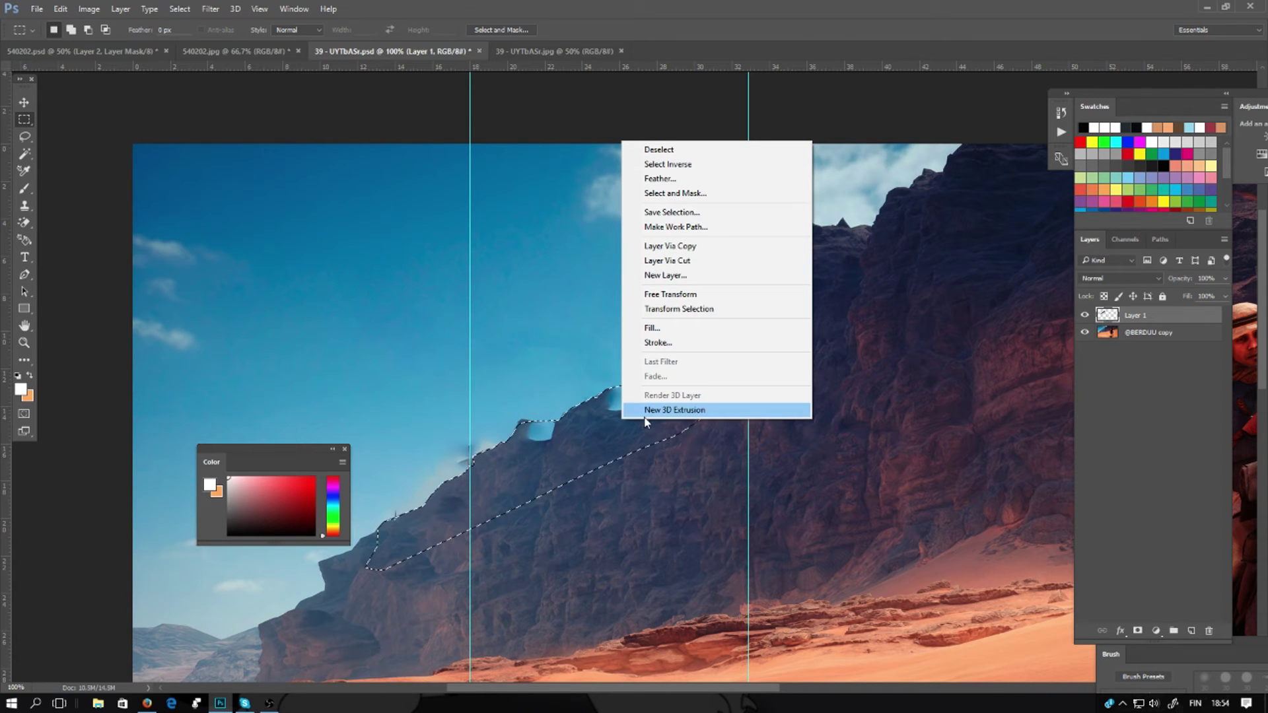
left_click(675, 309)
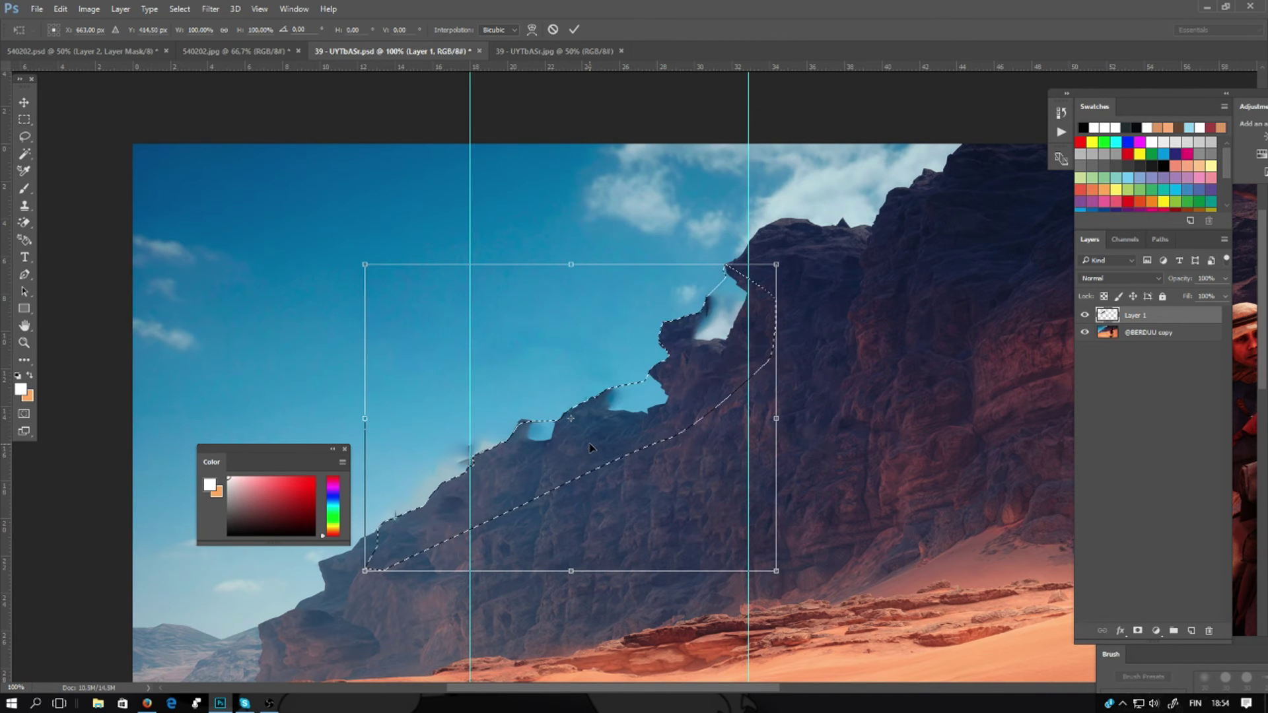
left_click_drag(590, 451, 589, 510)
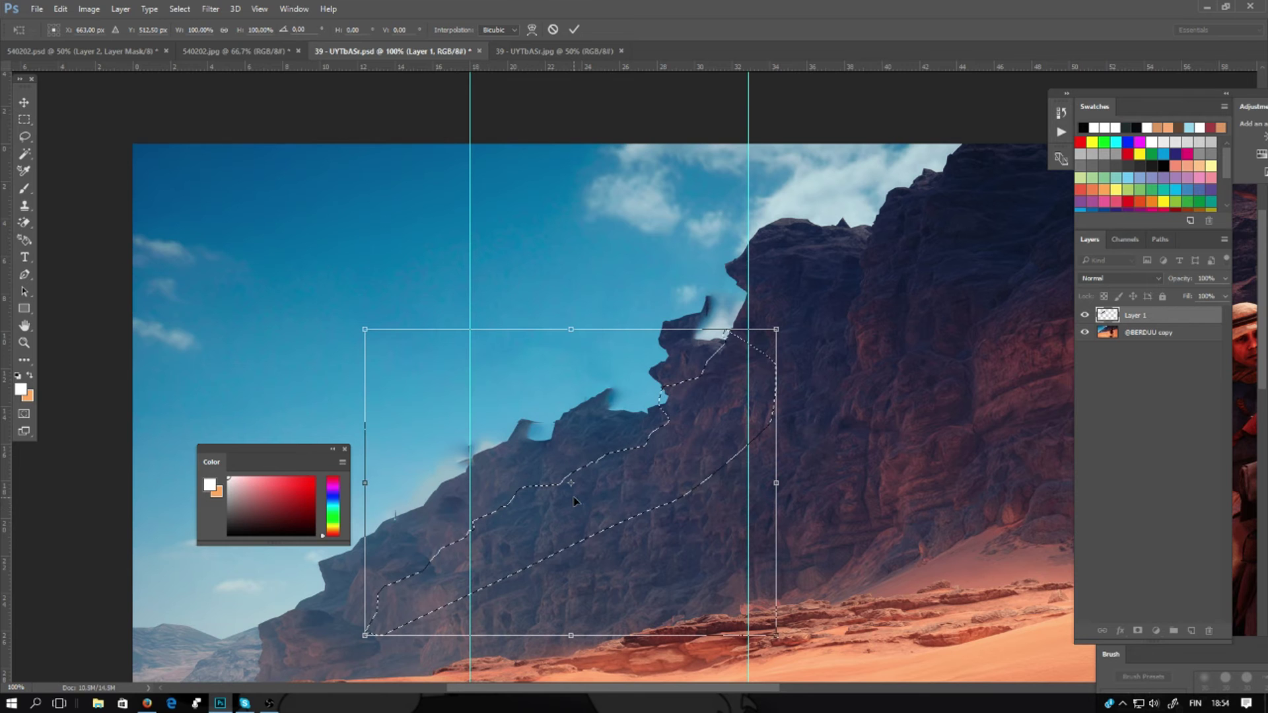
left_click_drag(574, 507, 574, 523)
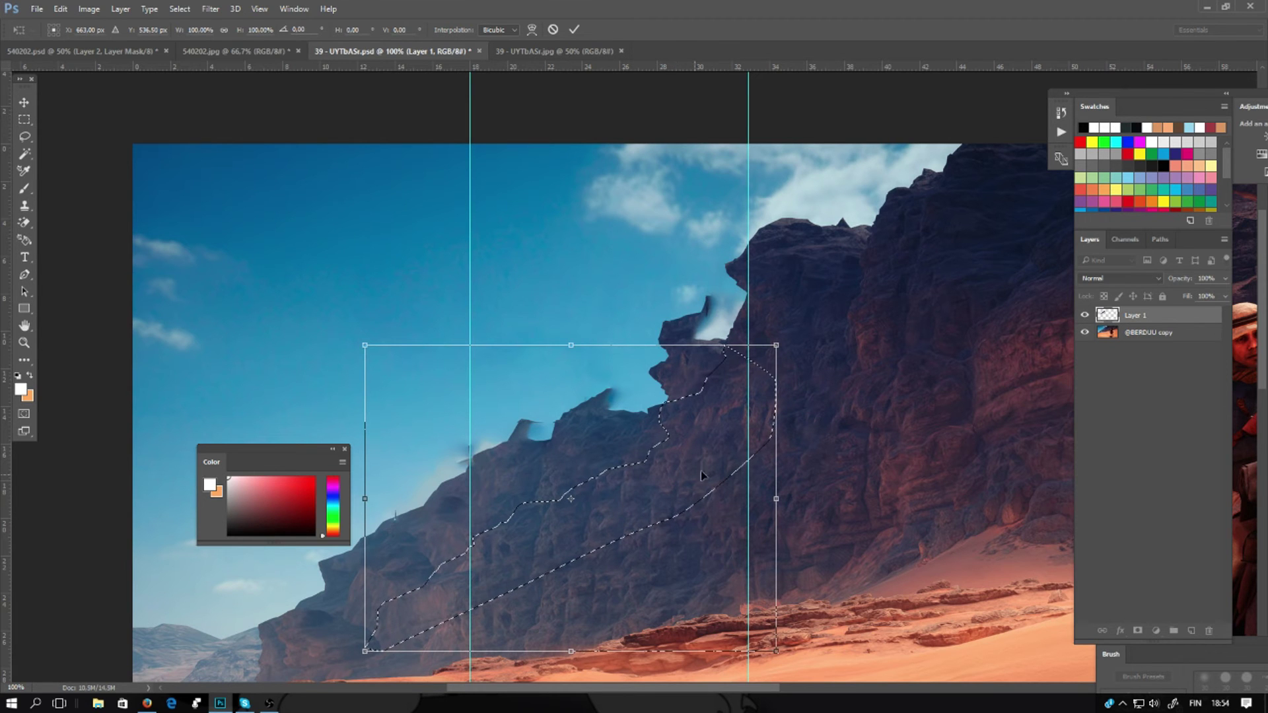
key("Return")
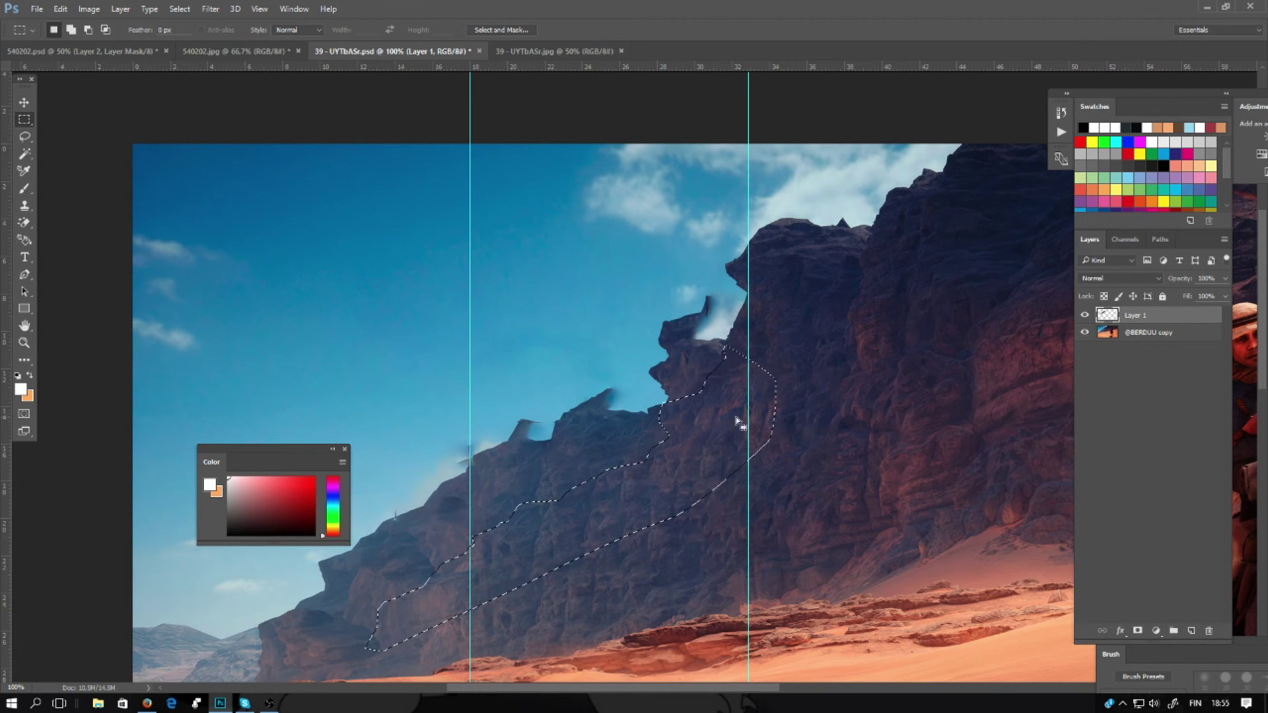
left_click(1141, 333)
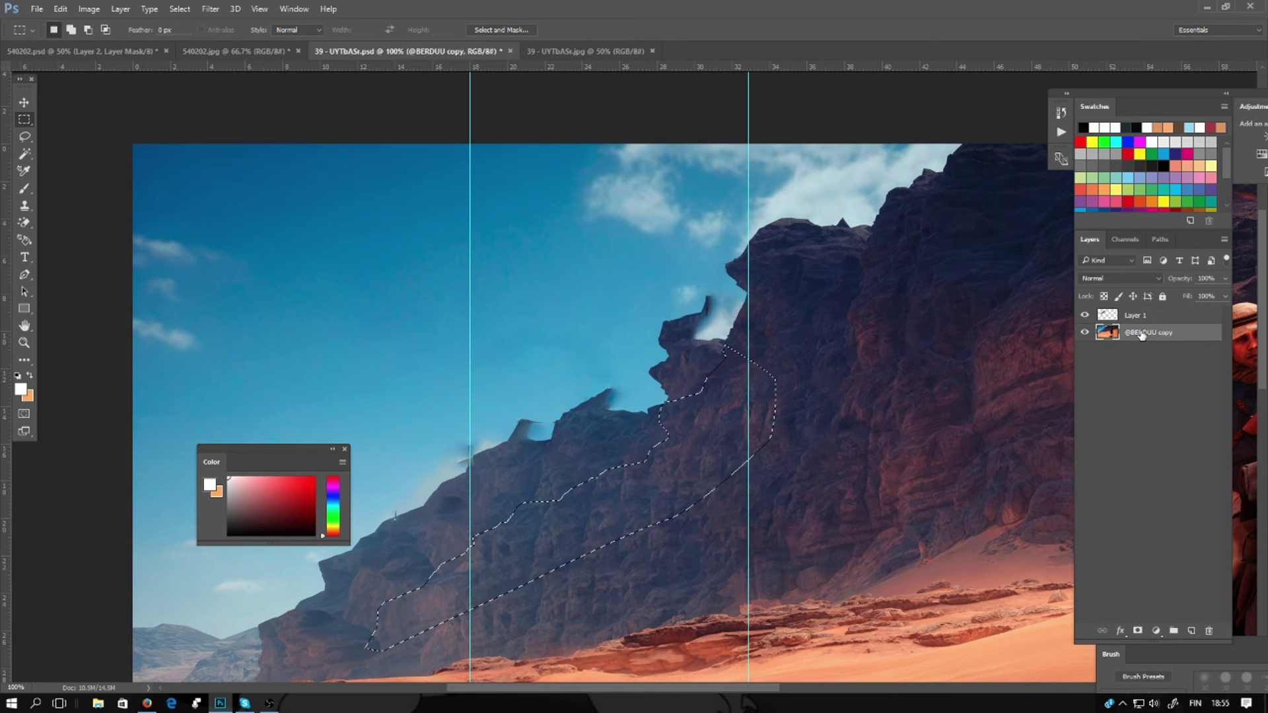
key("ctrl+j")
- Raise Layer 2 over the ridge with Free Transform and stack it above Layer 1
right_click(635, 494)
left_click(684, 384)
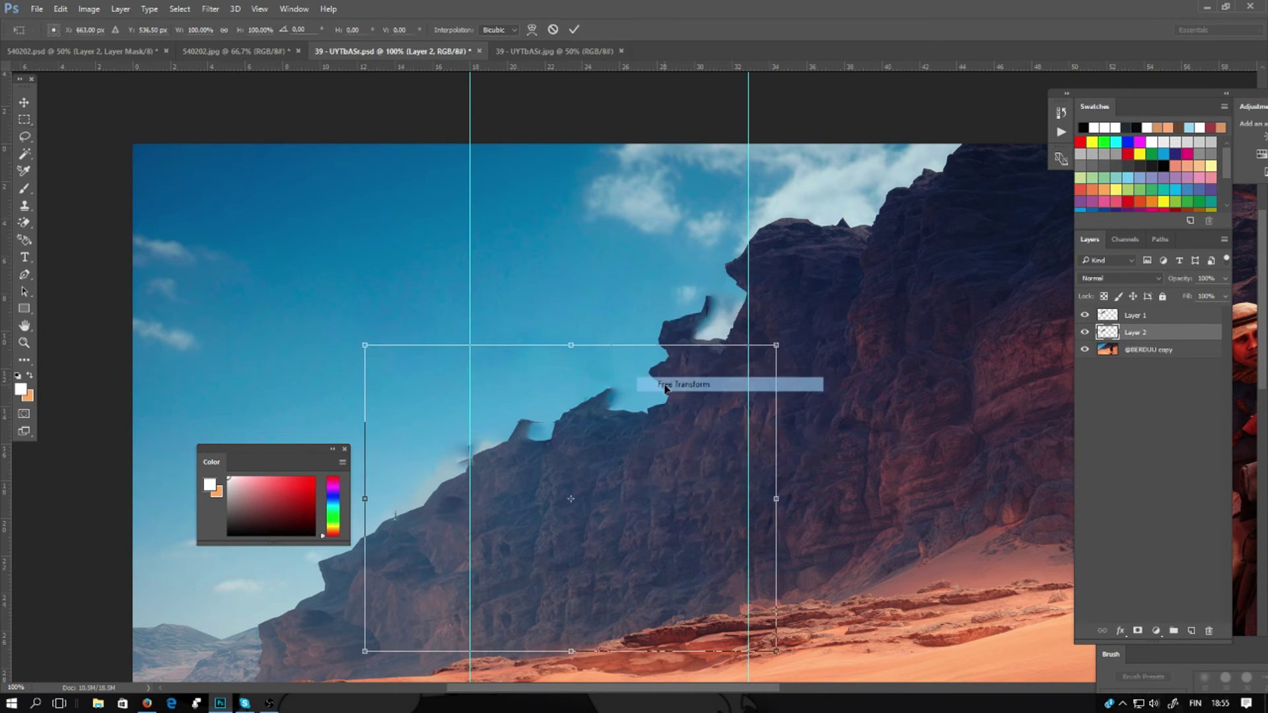
left_click_drag(640, 552, 640, 469)
key("Return")
key("m")
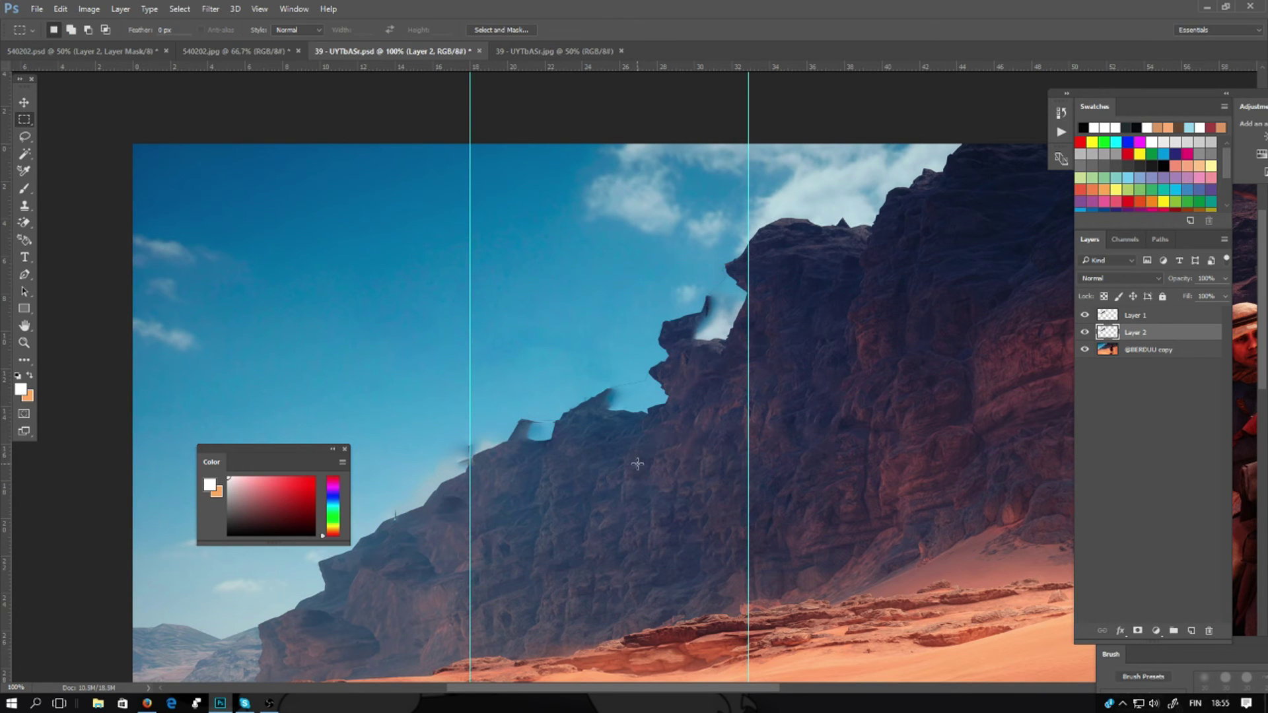
left_click_drag(1133, 335, 1129, 309)
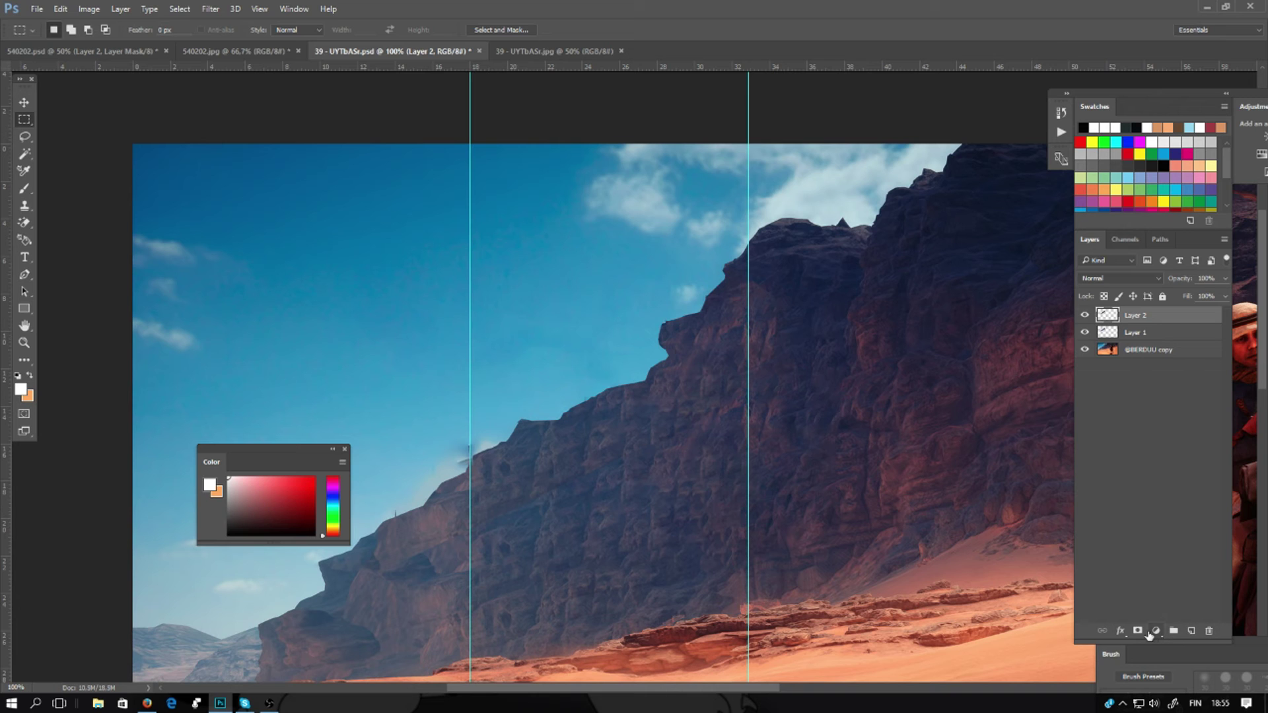
- Add a mask to Layer 2, brush-blend the patch edge, and hide the guides
left_click(1139, 632)
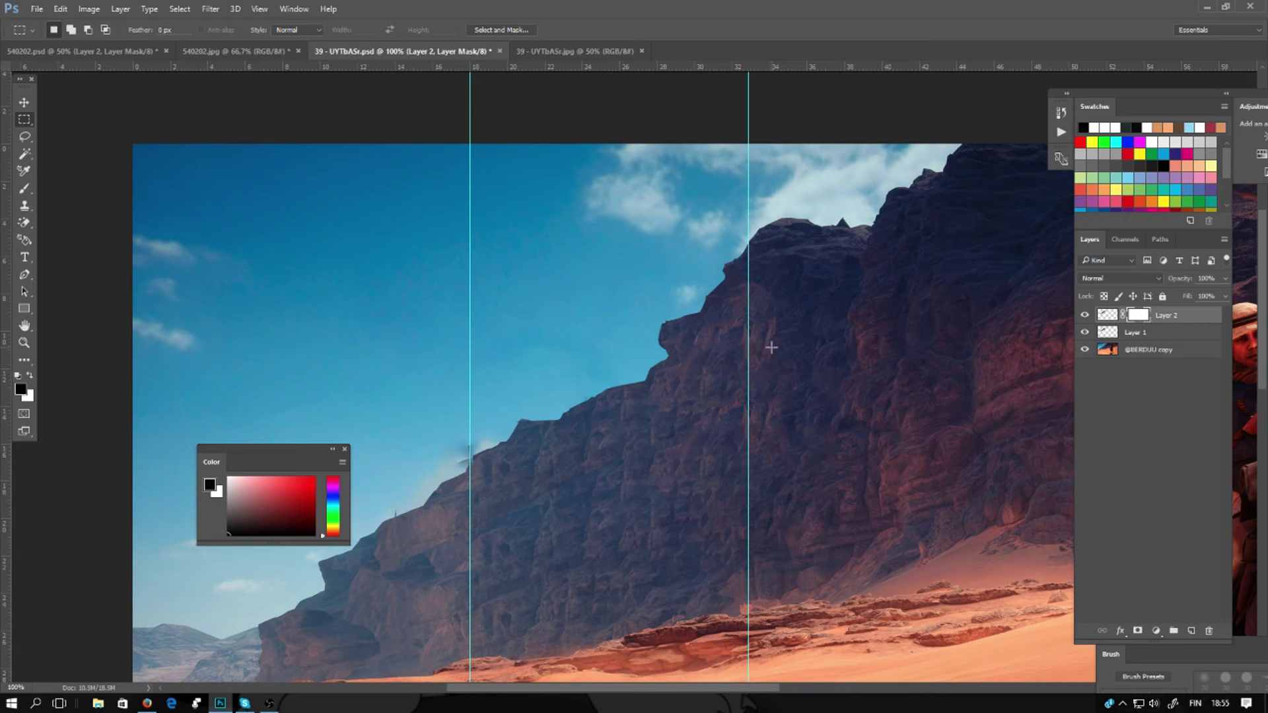
key("b")
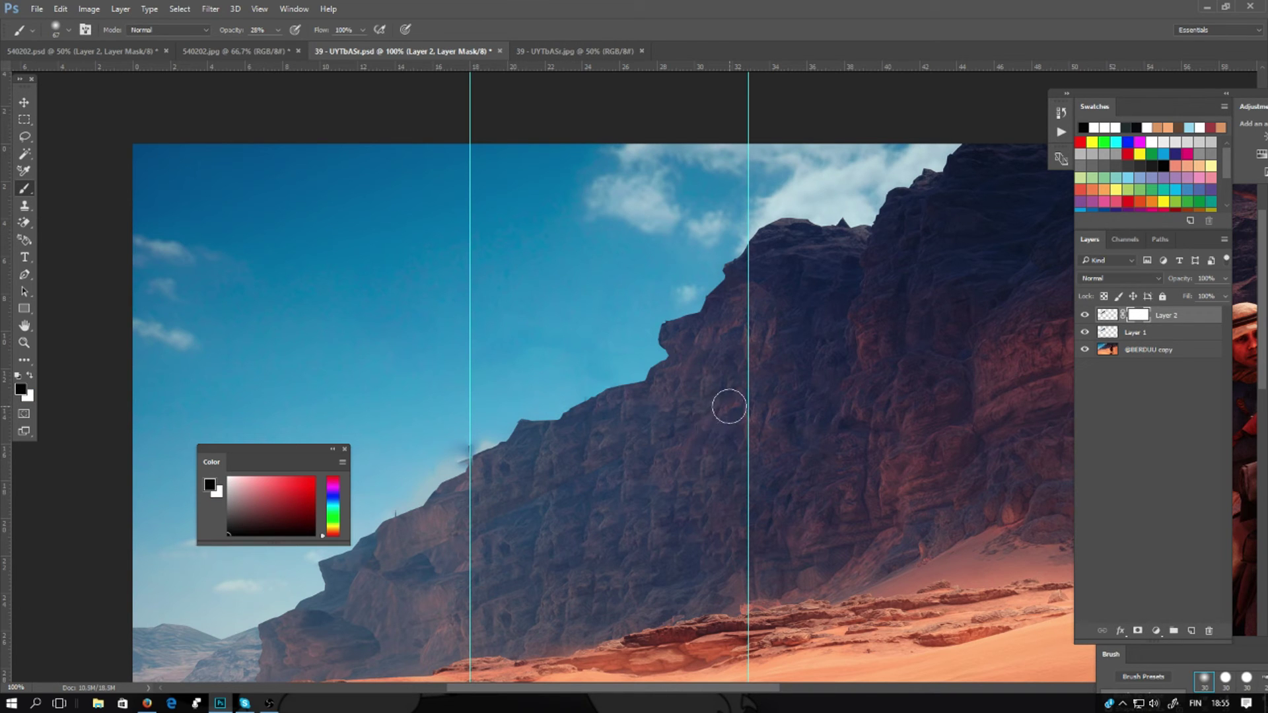
mouse_move(729, 407)
left_mouse_down()
mouse_move(628, 447)
mouse_move(671, 429)
left_mouse_up()
key("x")
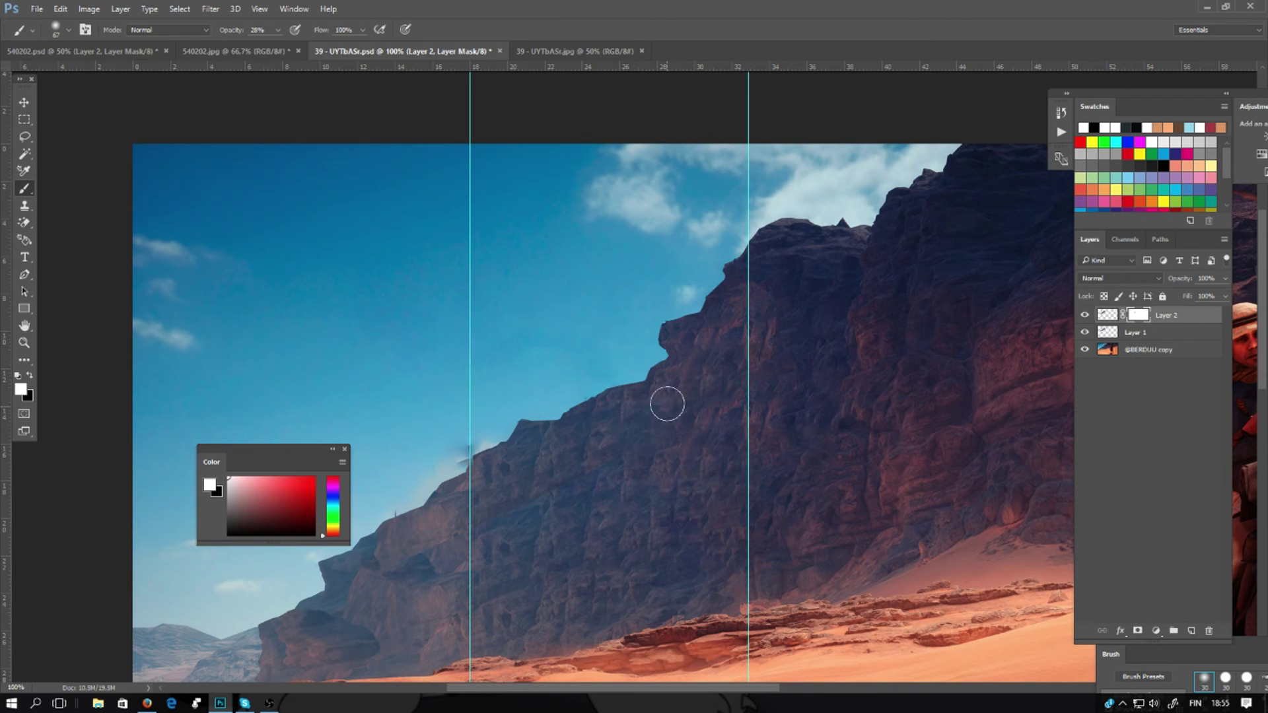
key("x")
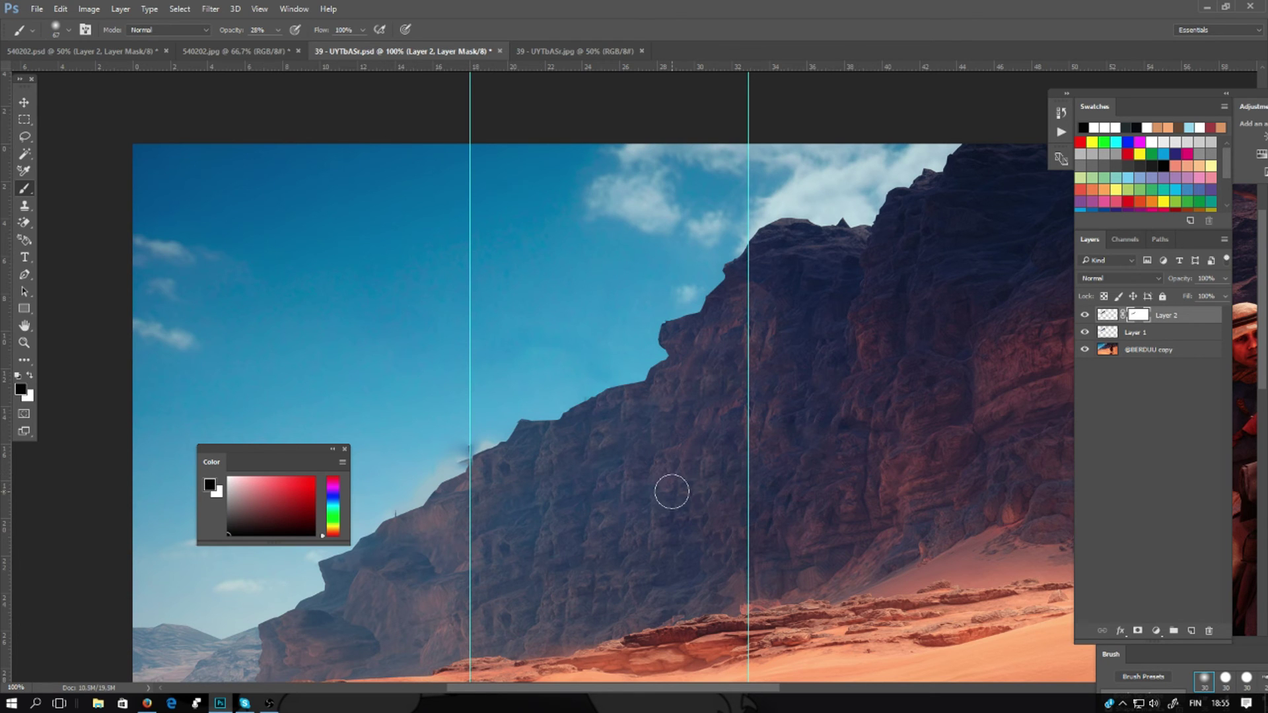
key("ctrl+semicolon")
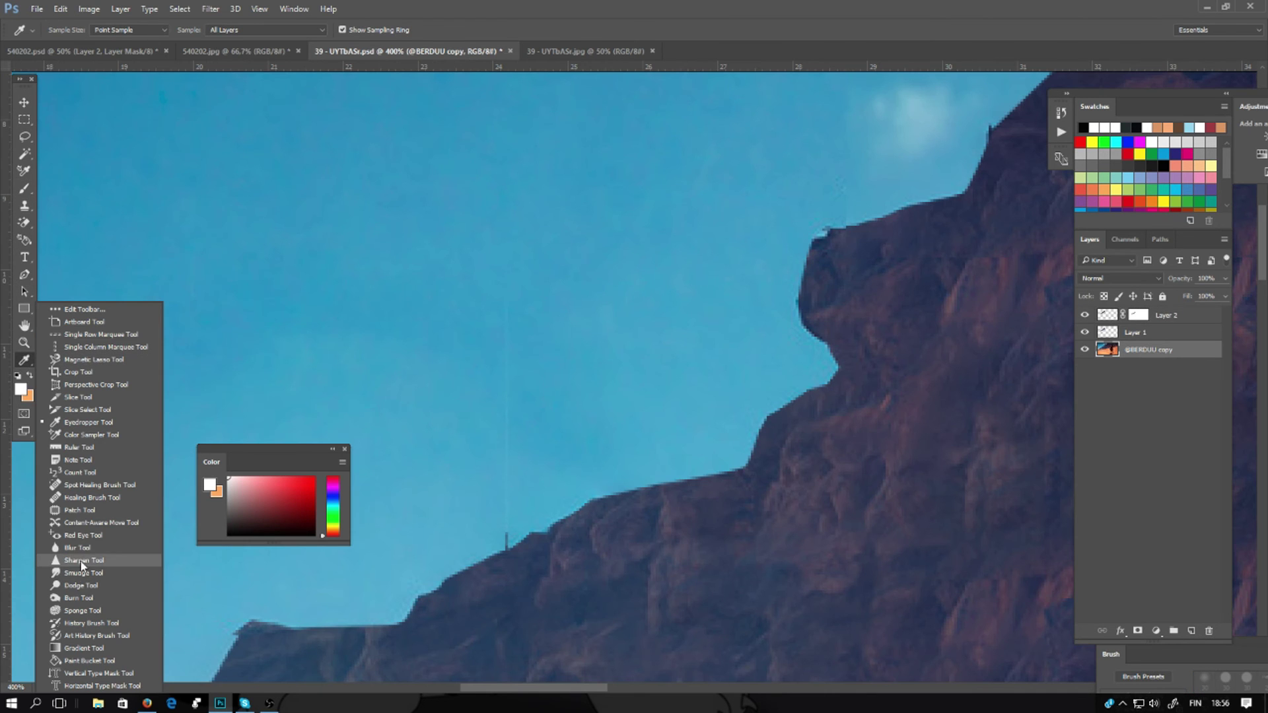
- Select the Healing Brush and toggle Layer 2 off and on to compare the ridge
left_click(82, 497)
scroll(620, 553, "up", 1)
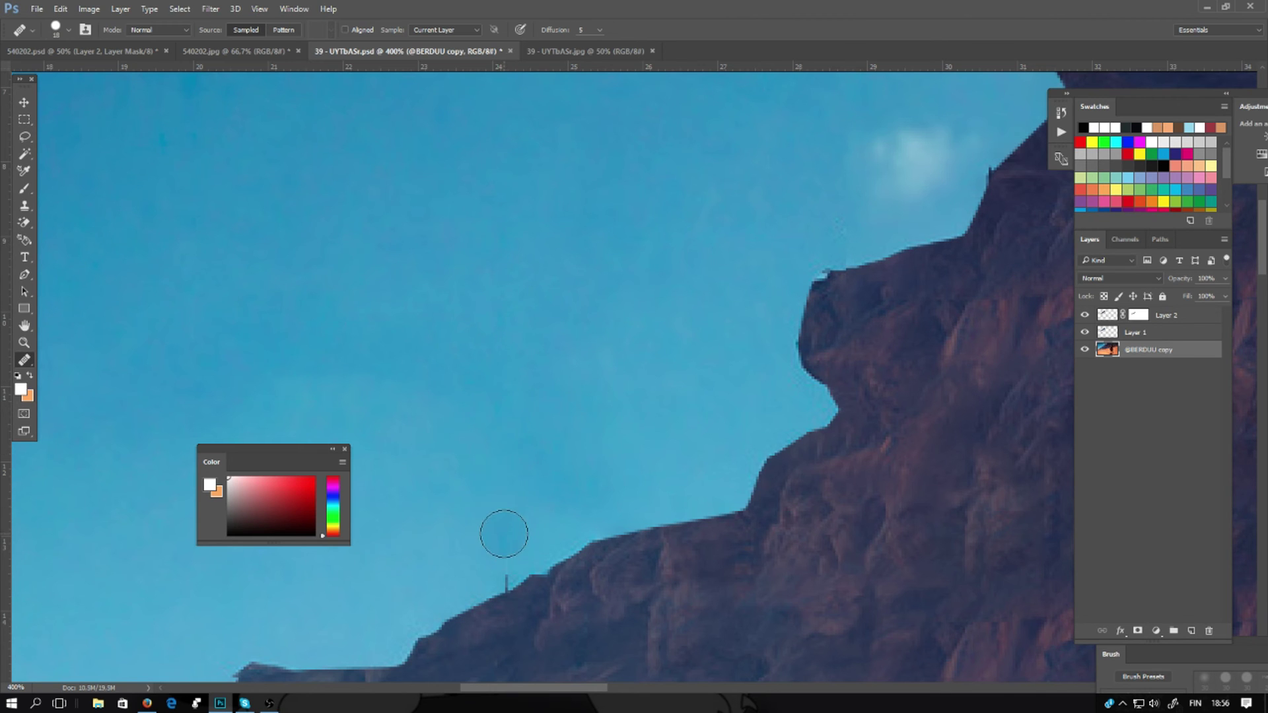
scroll(505, 533, "down", 1)
left_click(1085, 315)
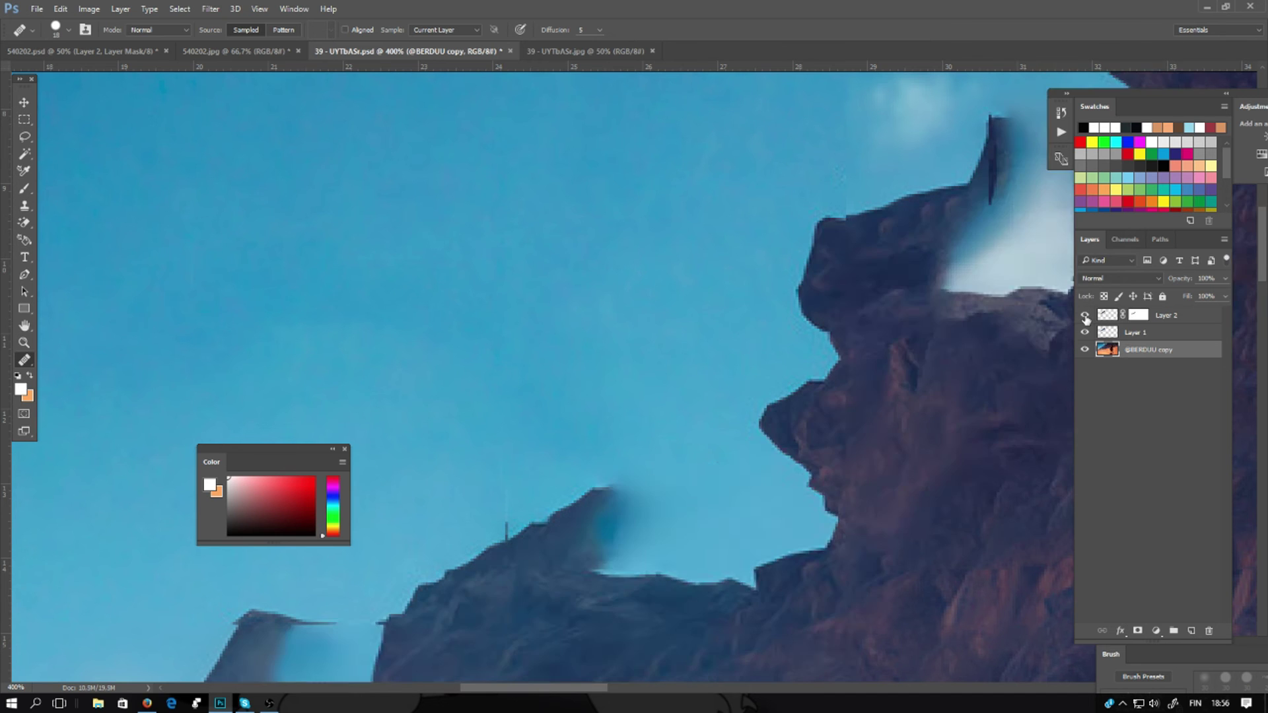
left_click(1085, 315)
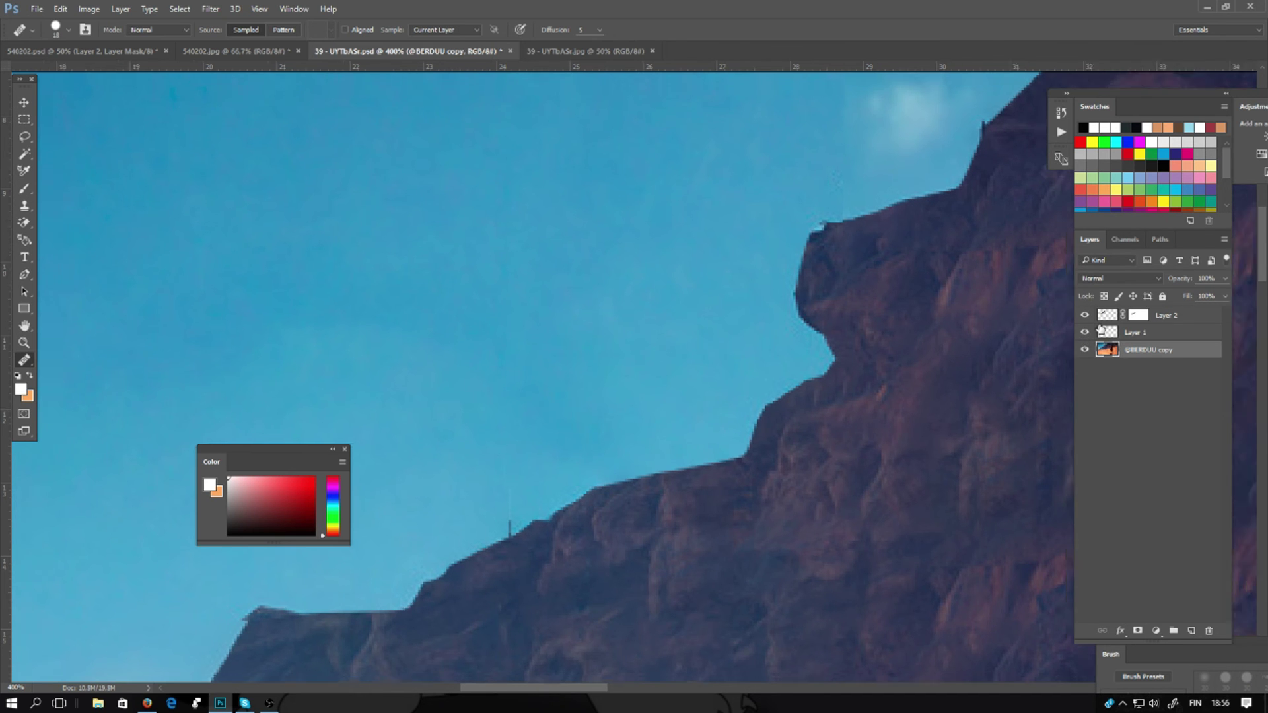
key("ctrl+minus")
key("ctrl+plus")
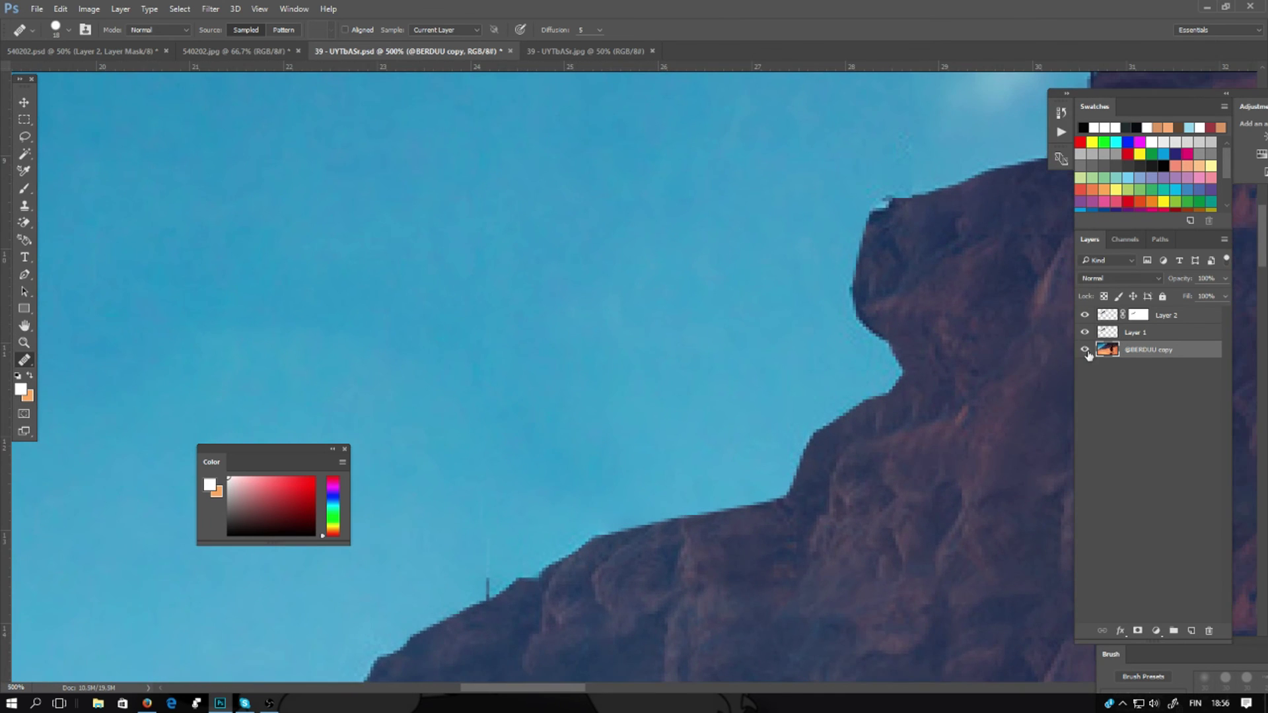
key("ctrl+shift+alt+n")
scroll(803, 260, "up", 3)
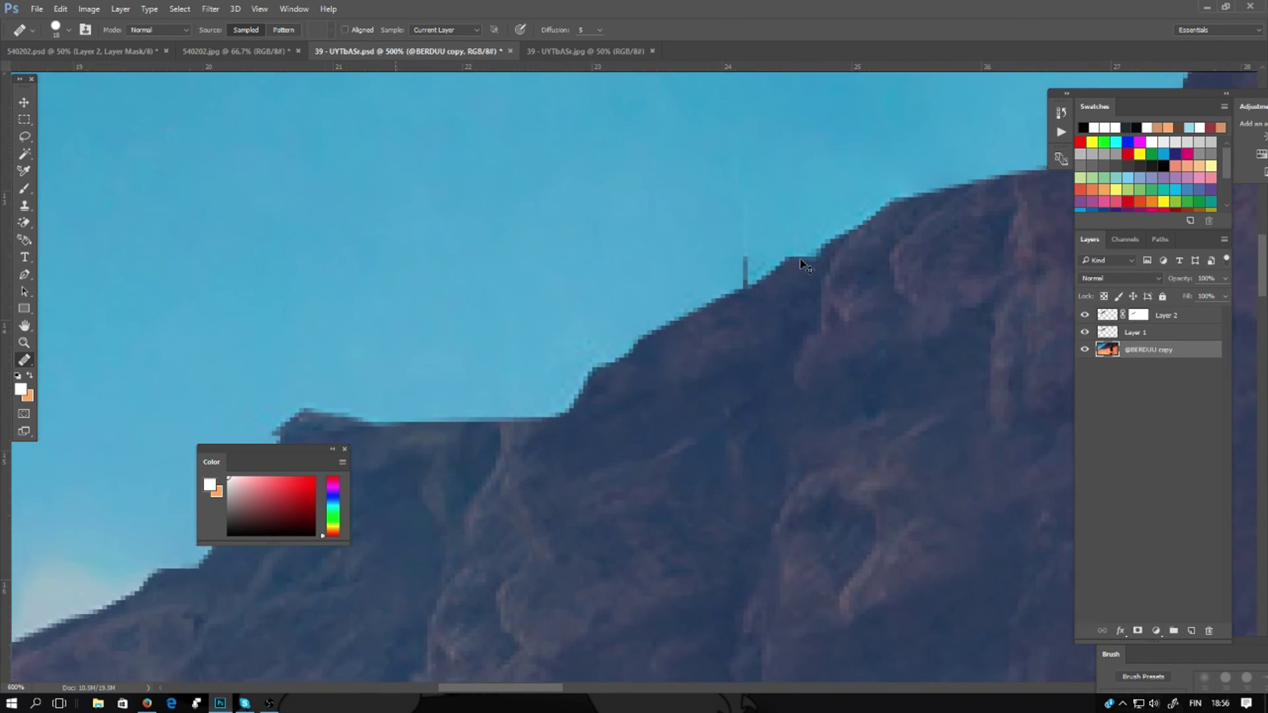
left_click(25, 360)
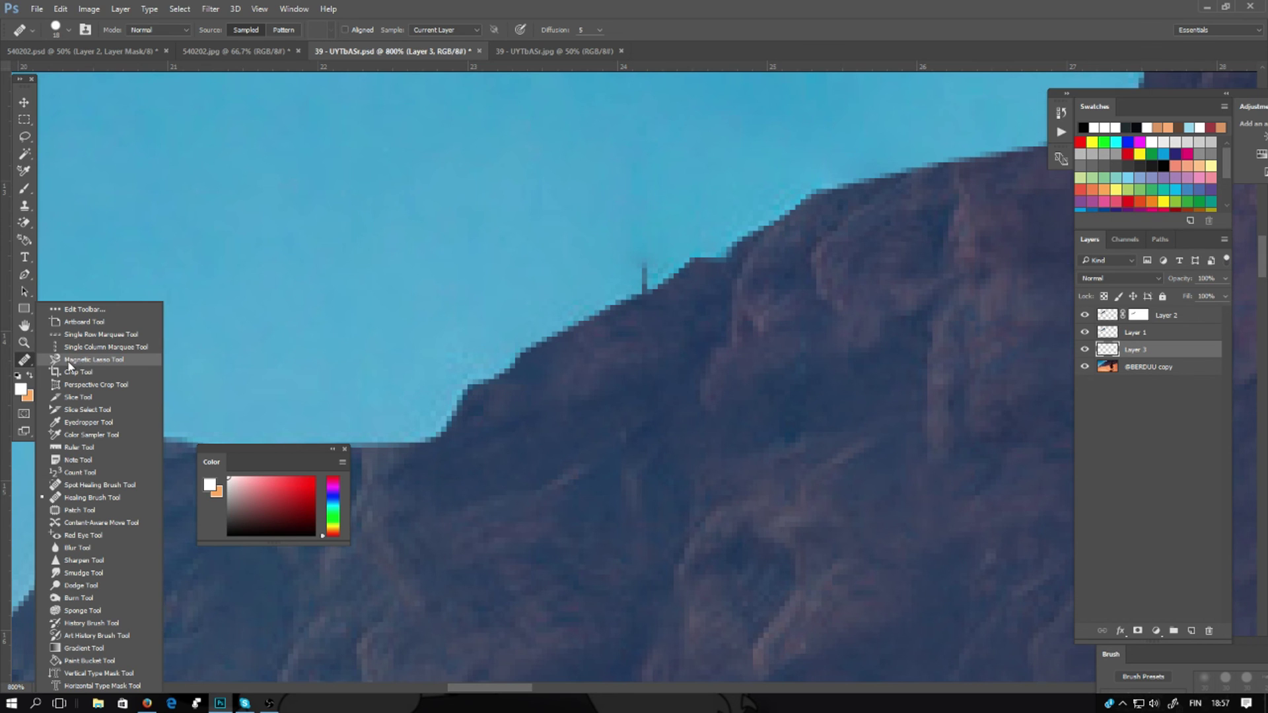
- Sample the sky blue and paint over the antenna with a 17 px brush
left_click(85, 423)
left_click(601, 236)
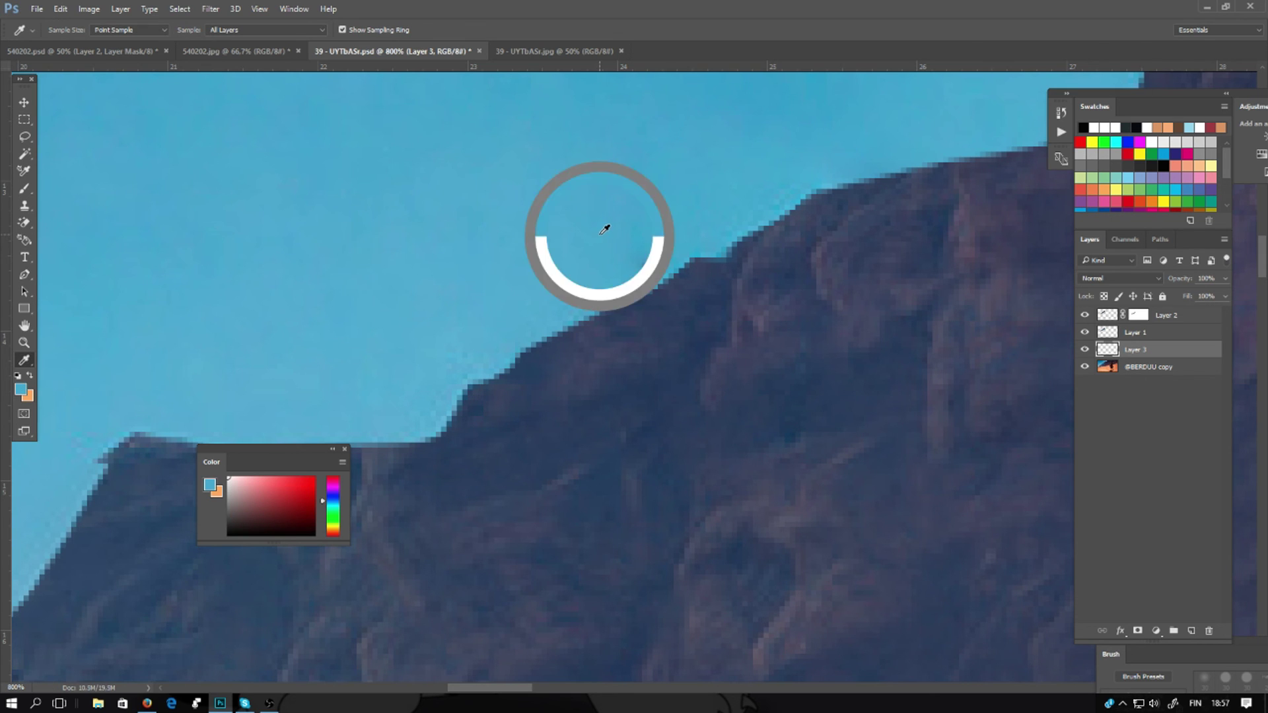
left_click(26, 188)
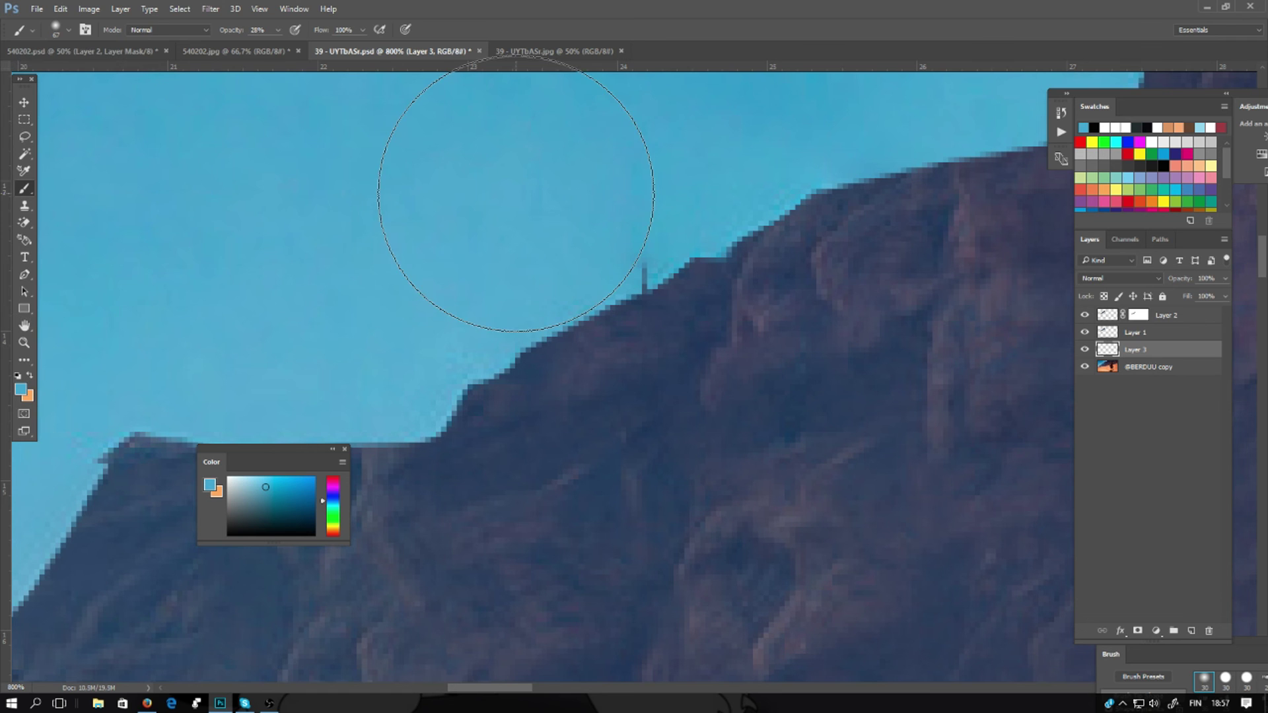
left_click(68, 29)
left_click(81, 72)
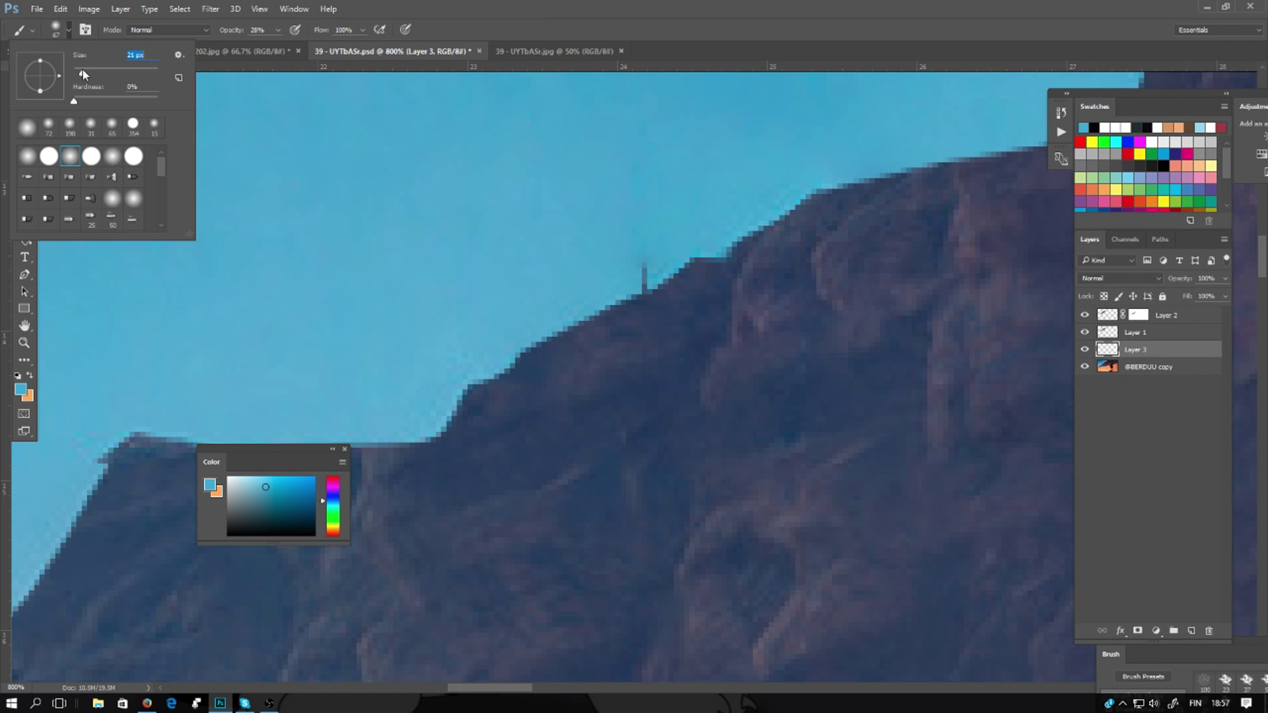
key("Return")
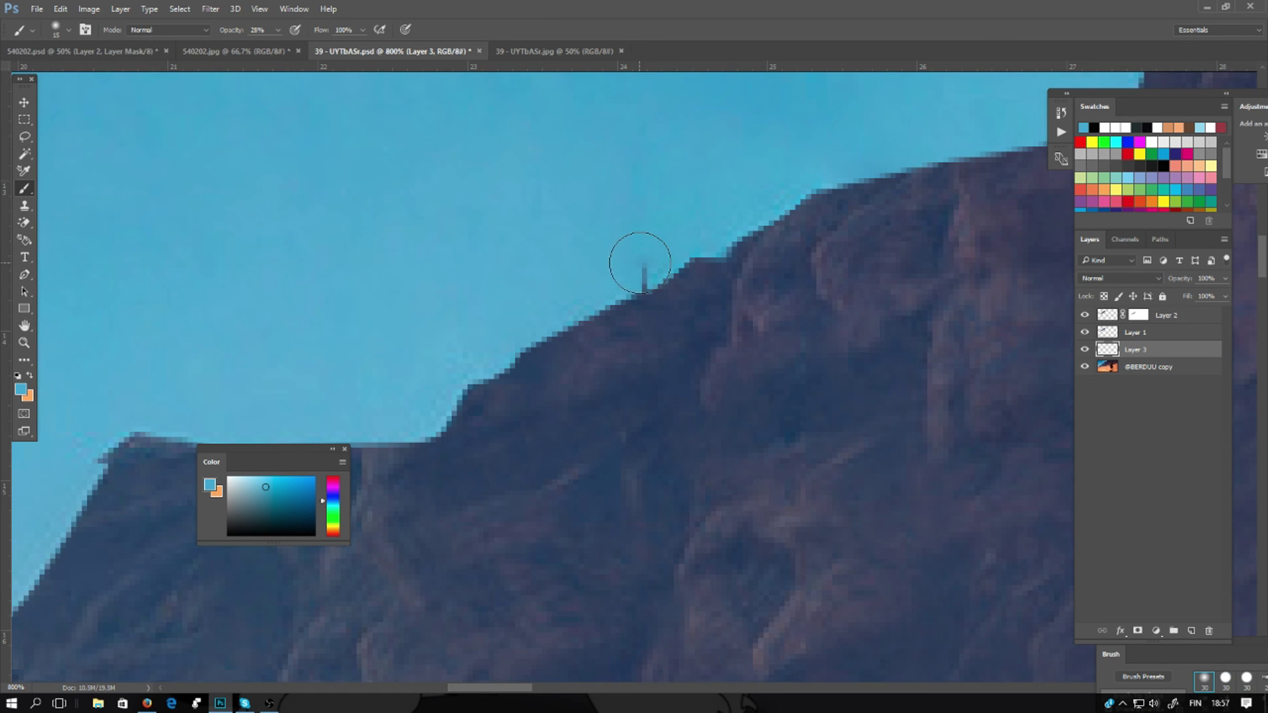
left_click_drag(639, 264, 635, 261)
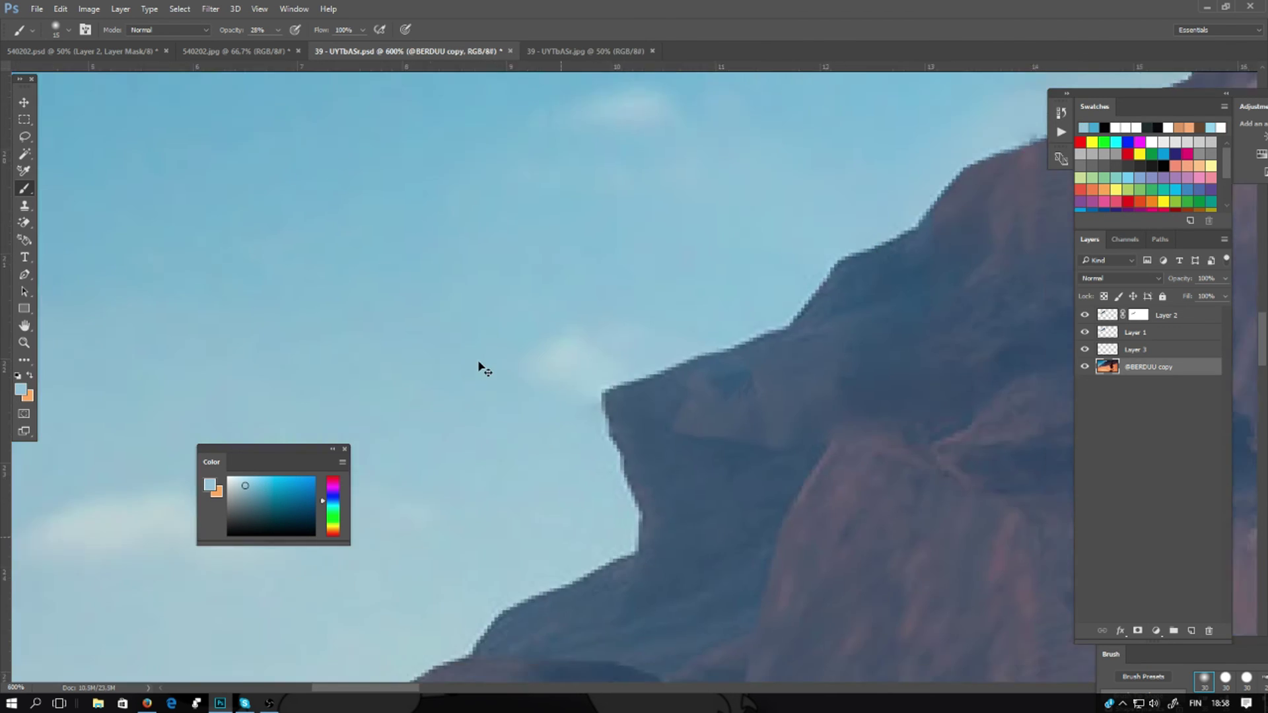
- Repaint the antenna up close in sky blue, undo a stray peak dab, and zoom out to 50%
left_click_drag(484, 370, 558, 311)
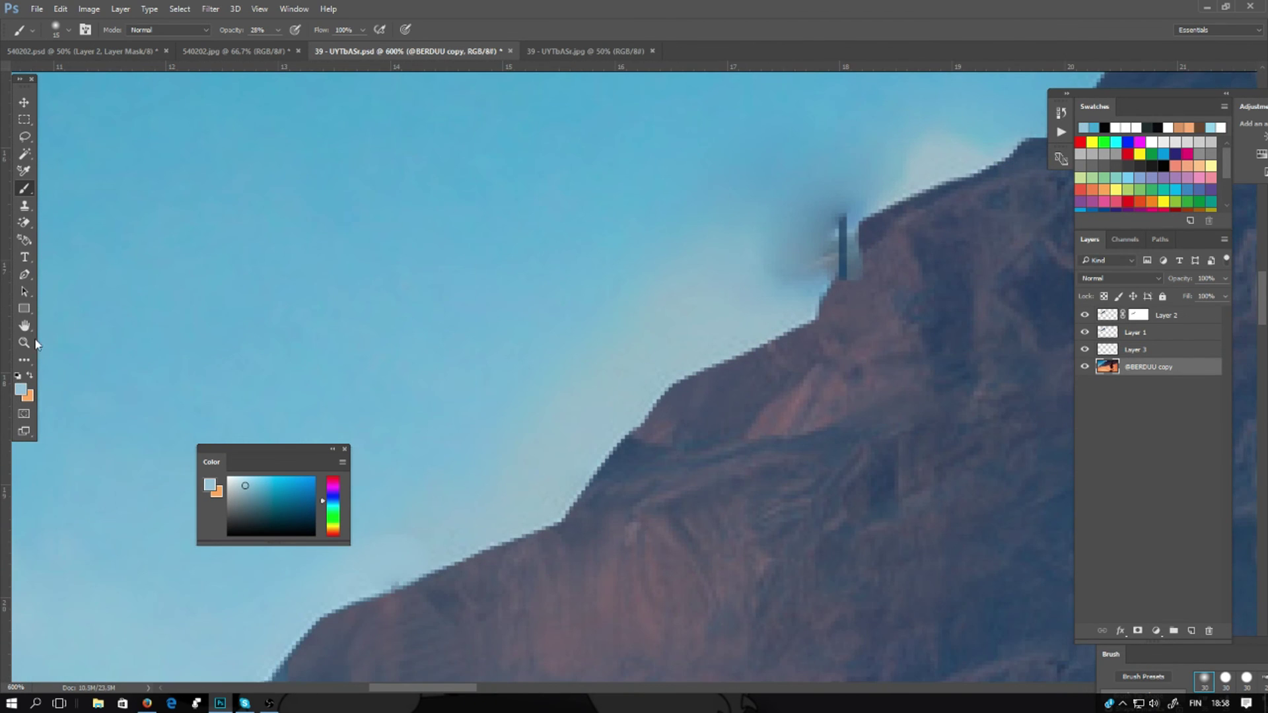
key("i")
key("b")
mouse_move(839, 257)
left_mouse_down()
mouse_move(821, 207)
mouse_move(838, 232)
mouse_move(809, 334)
left_mouse_up()
left_click_drag(844, 214, 249, 478)
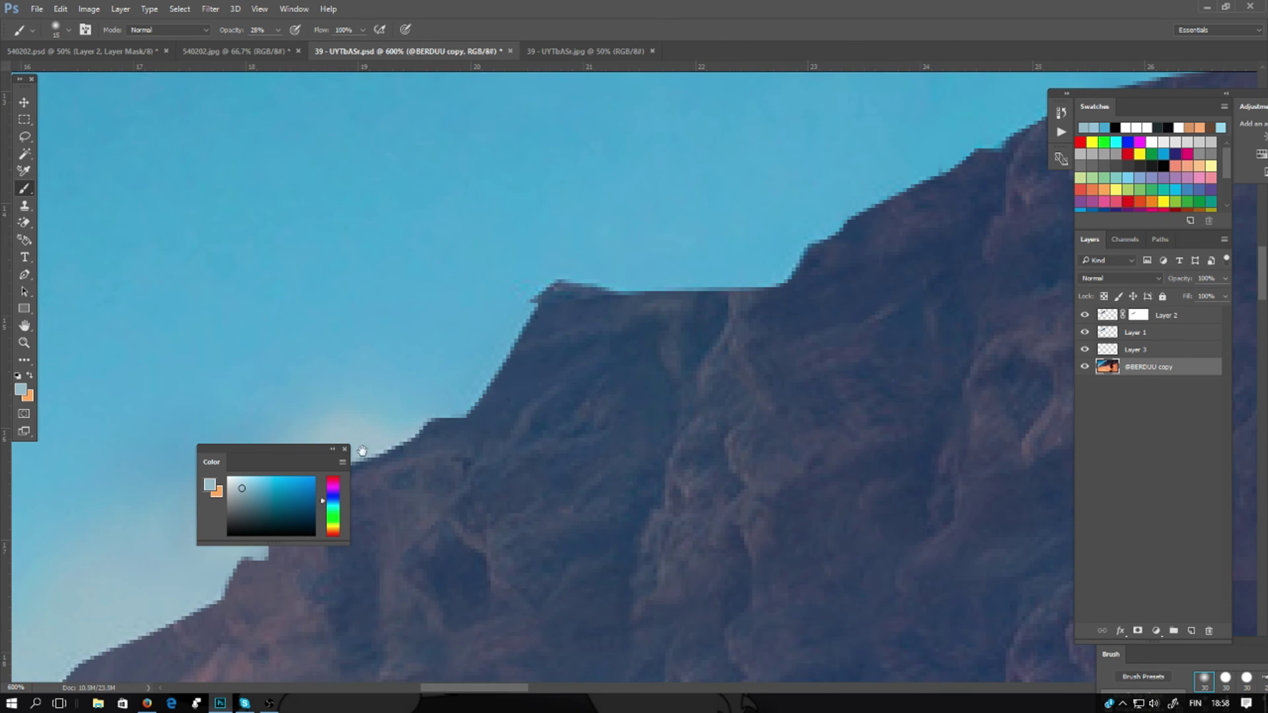
left_click(554, 295)
key("ctrl+z")
scroll(696, 359, "down", 6)
scroll(695, 364, "down", 1)
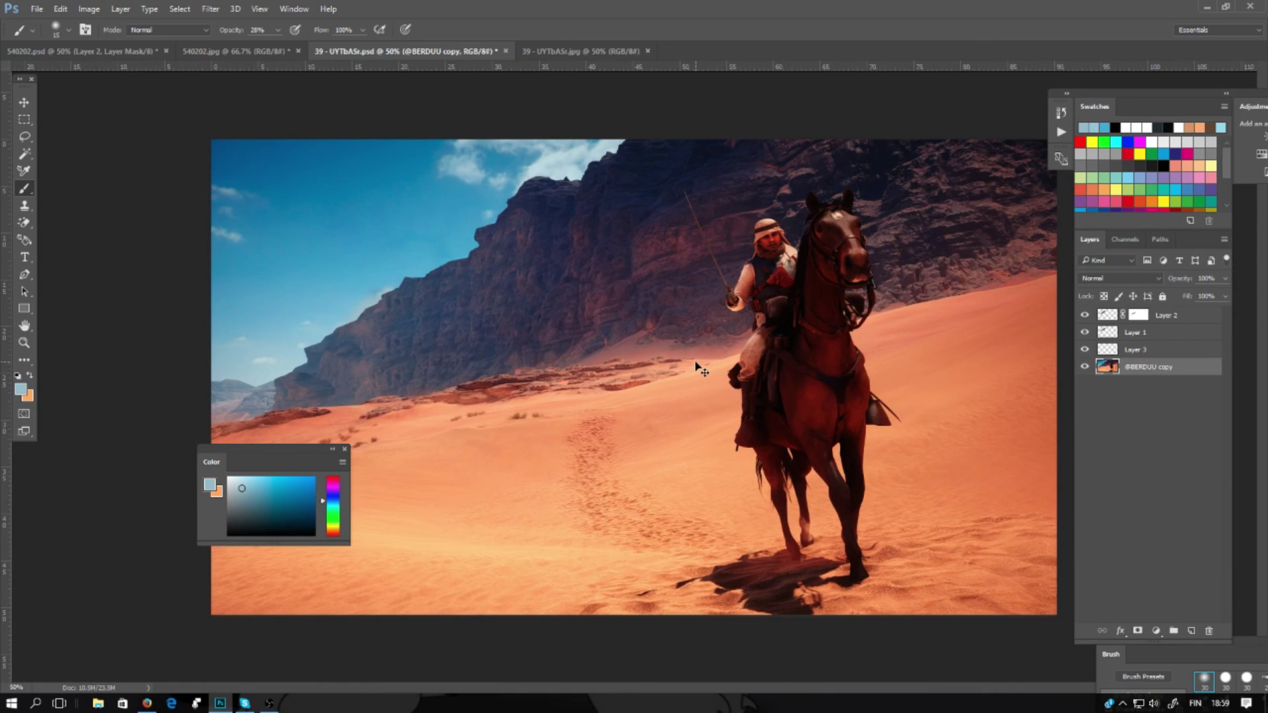